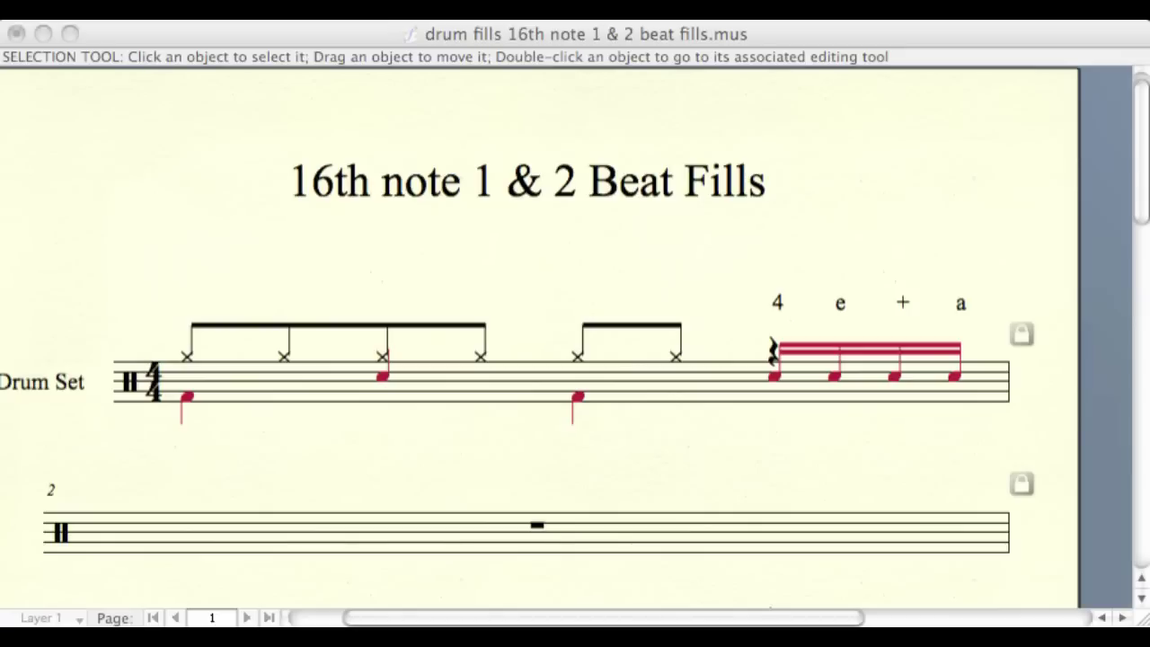
# Step: Show the Simple Entry Rests Palette and move it up closer beneath the Simple Entry Palette
pyautogui.click(267, 112)
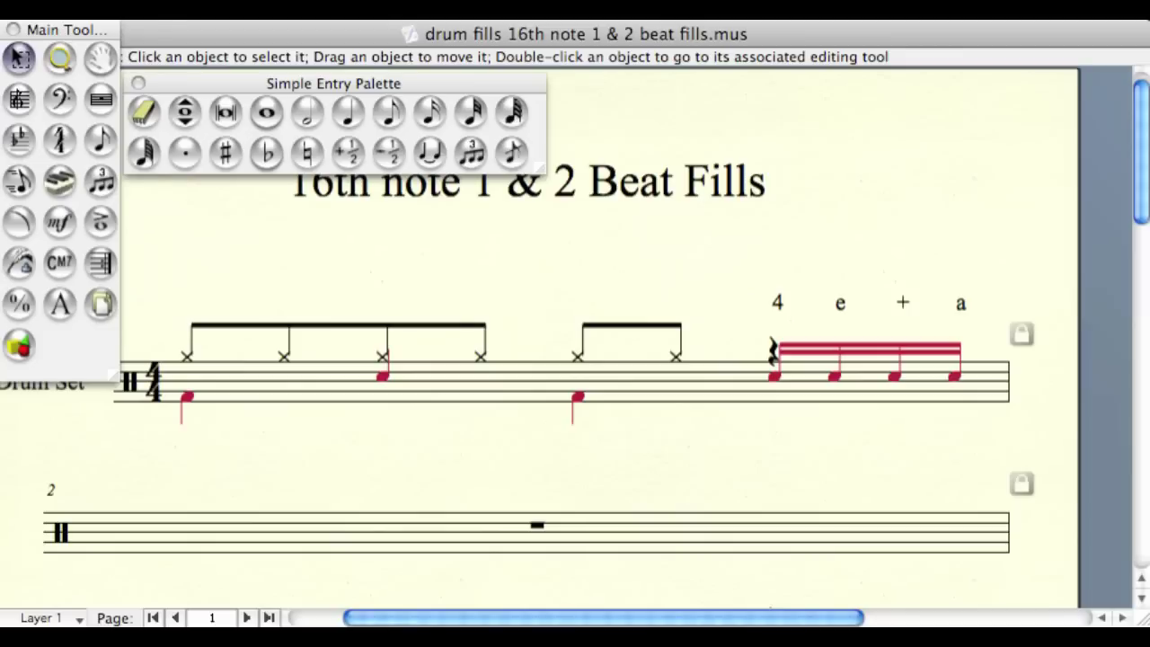
pyautogui.click(73, 10)
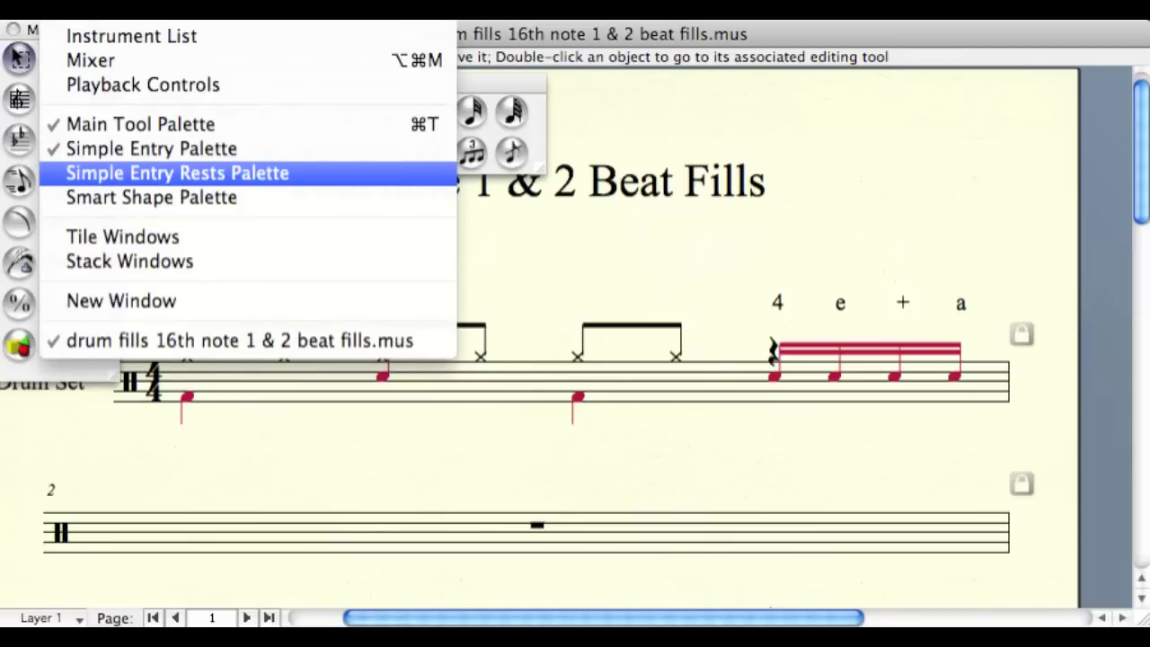
pyautogui.click(177, 172)
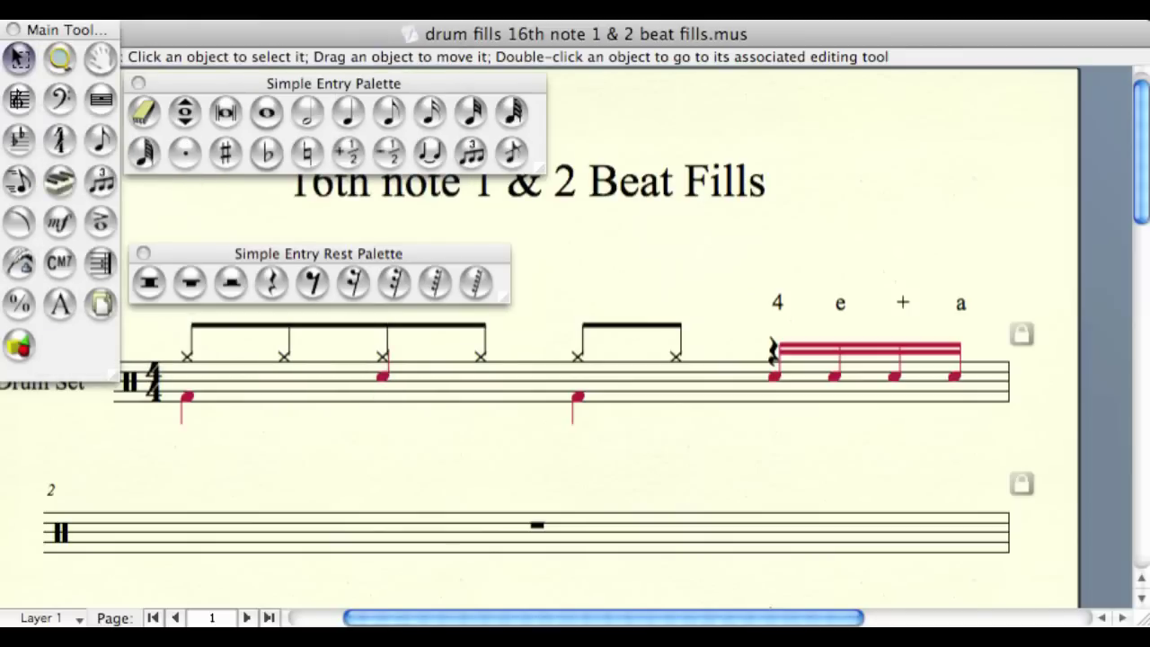
pyautogui.moveTo(318, 254); pyautogui.dragTo(318, 222)
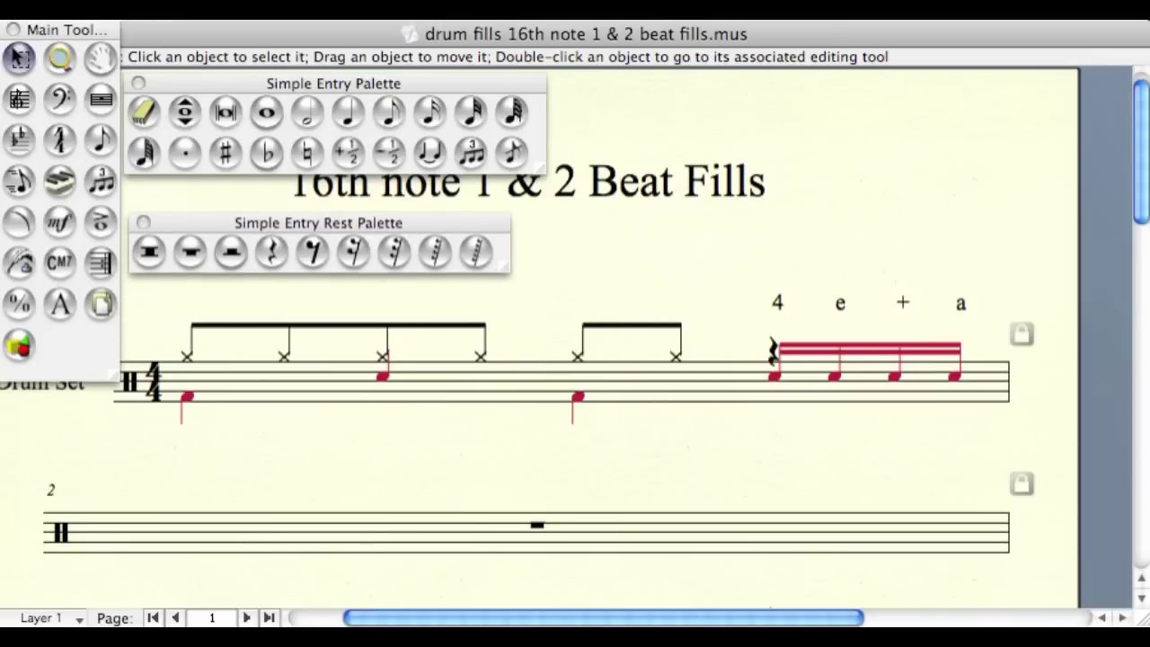
# Step: Remove the quarter rest on beat 4 of measure 1, above the sixteenth-note snare fill
pyautogui.click(272, 251)
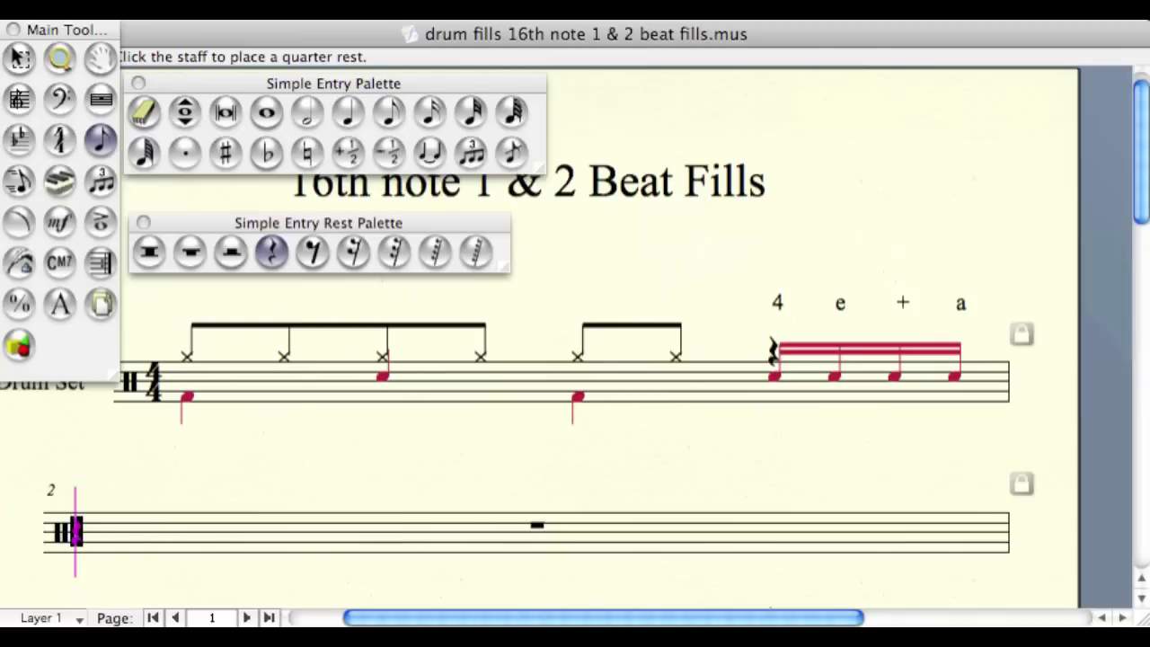
pyautogui.click(771, 347)
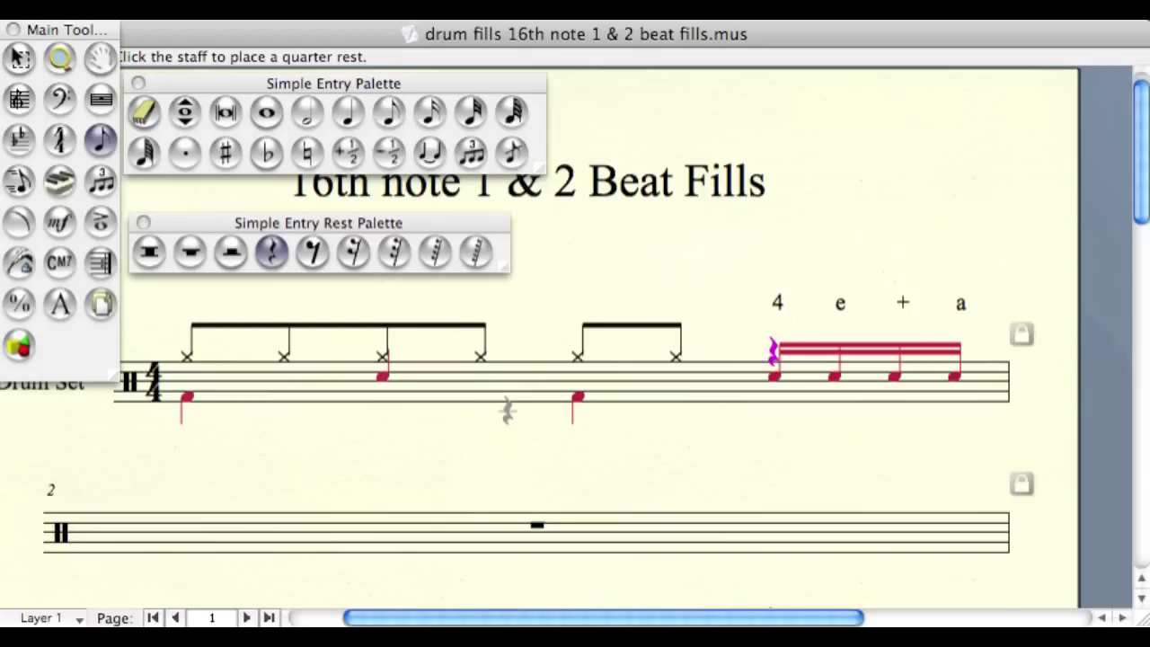
pyautogui.press('Delete')
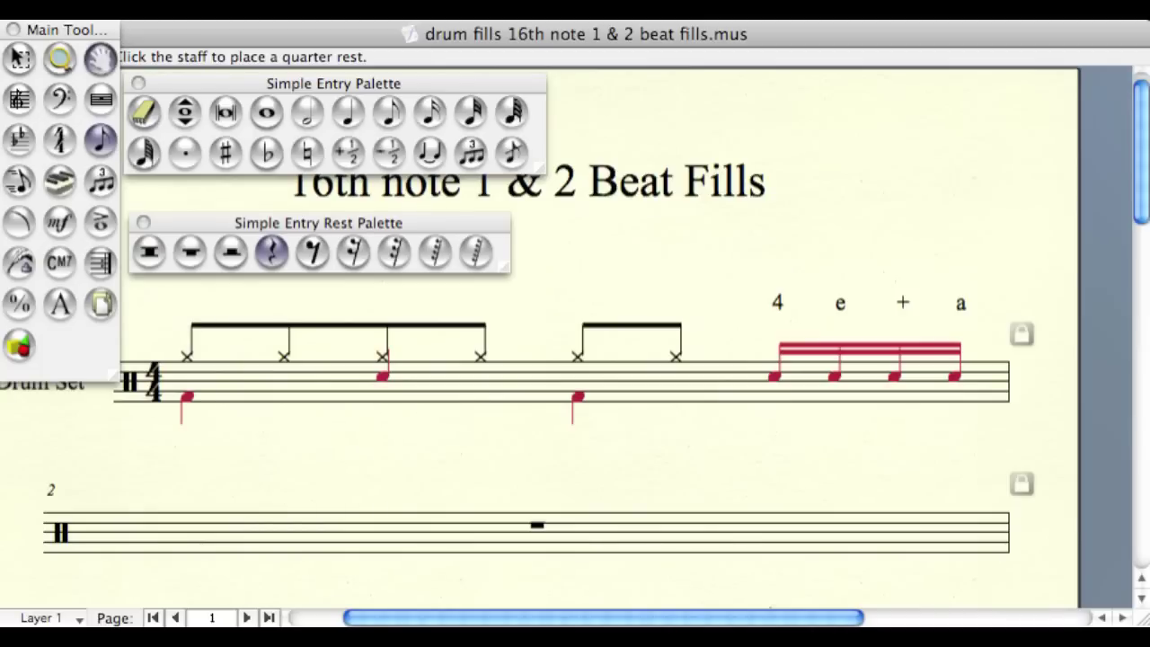
# Step: Enter an eighth-note Hi-Hat Closed at the start of measure 2
pyautogui.click(388, 112)
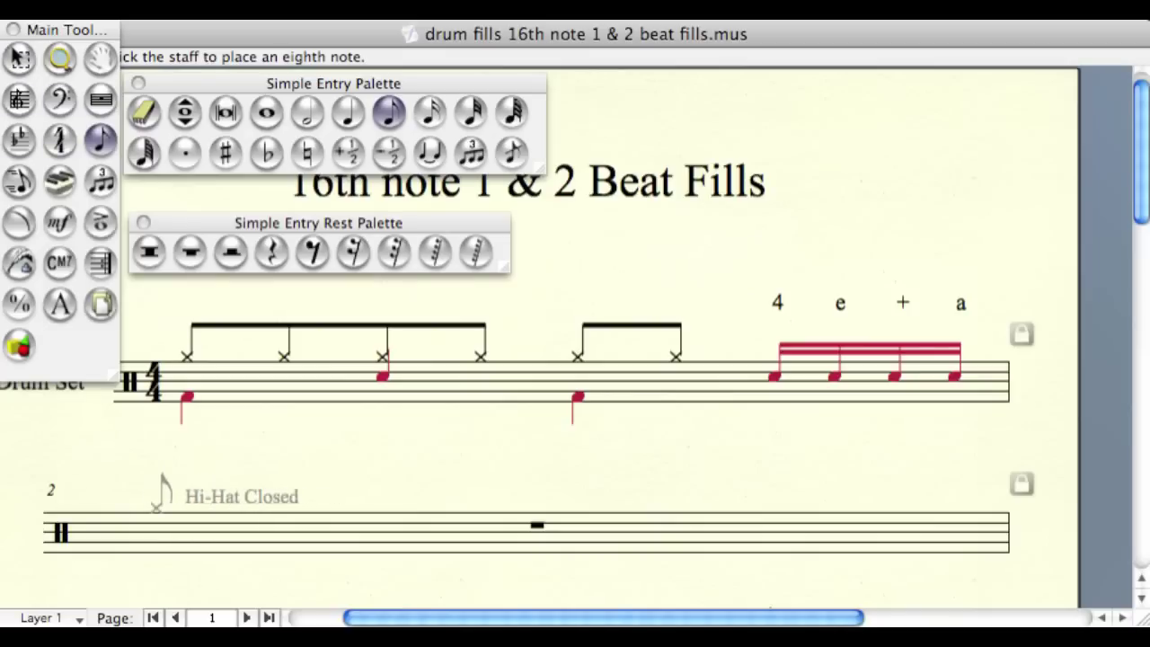
pyautogui.click(156, 506)
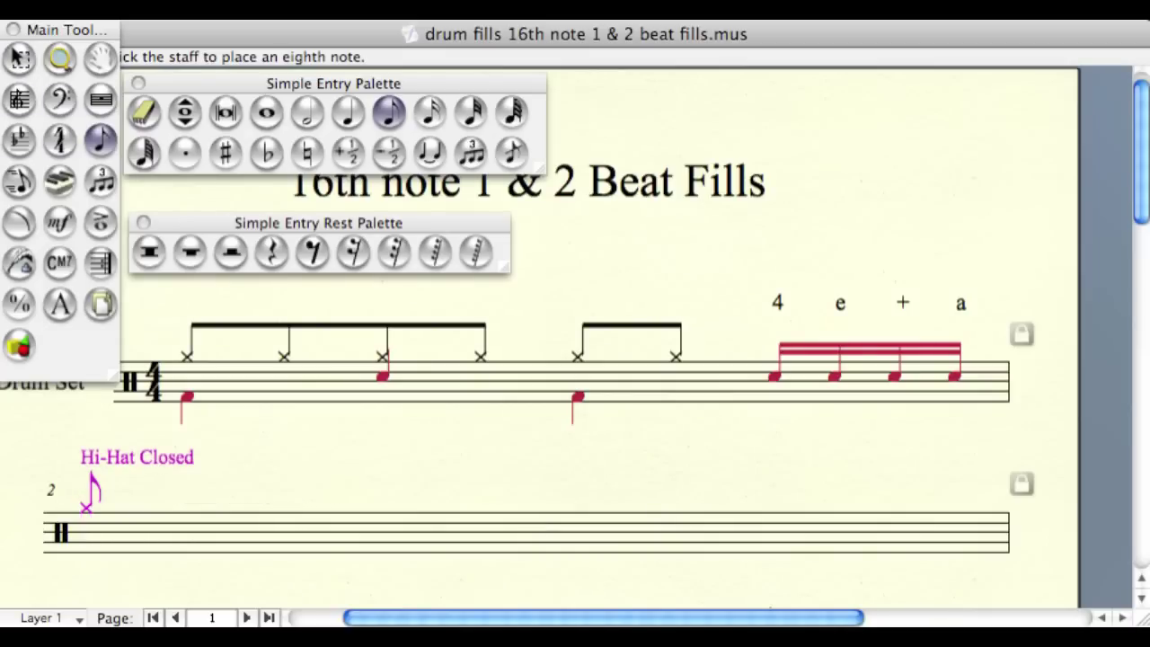
pyautogui.click(180, 506)
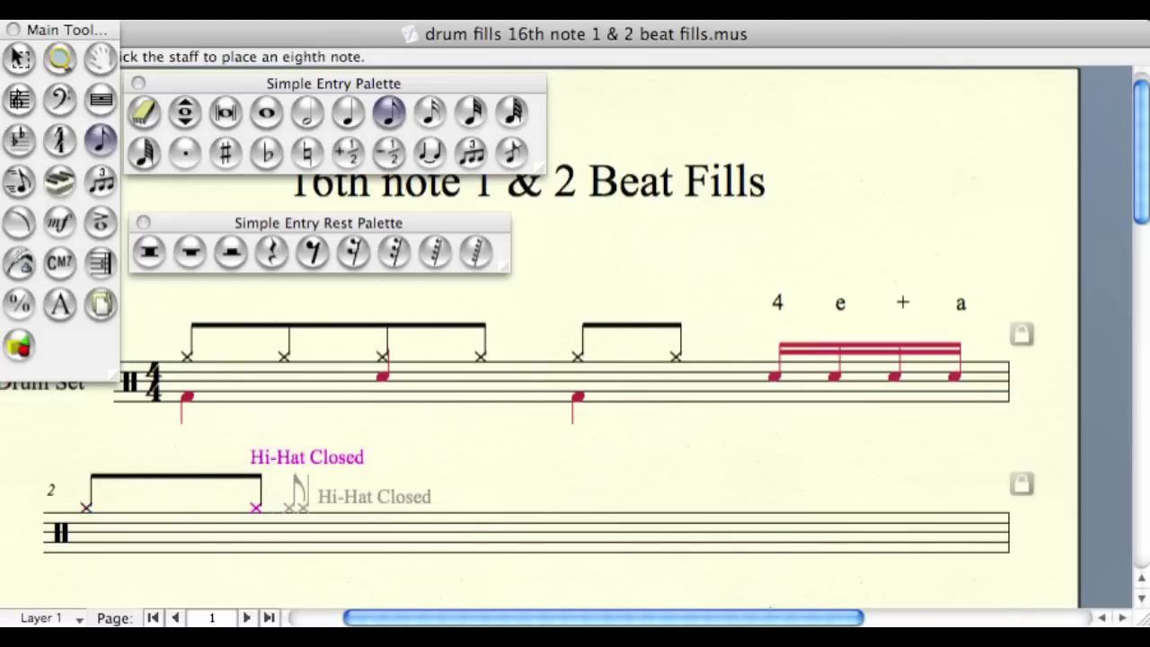
pyautogui.click(391, 507)
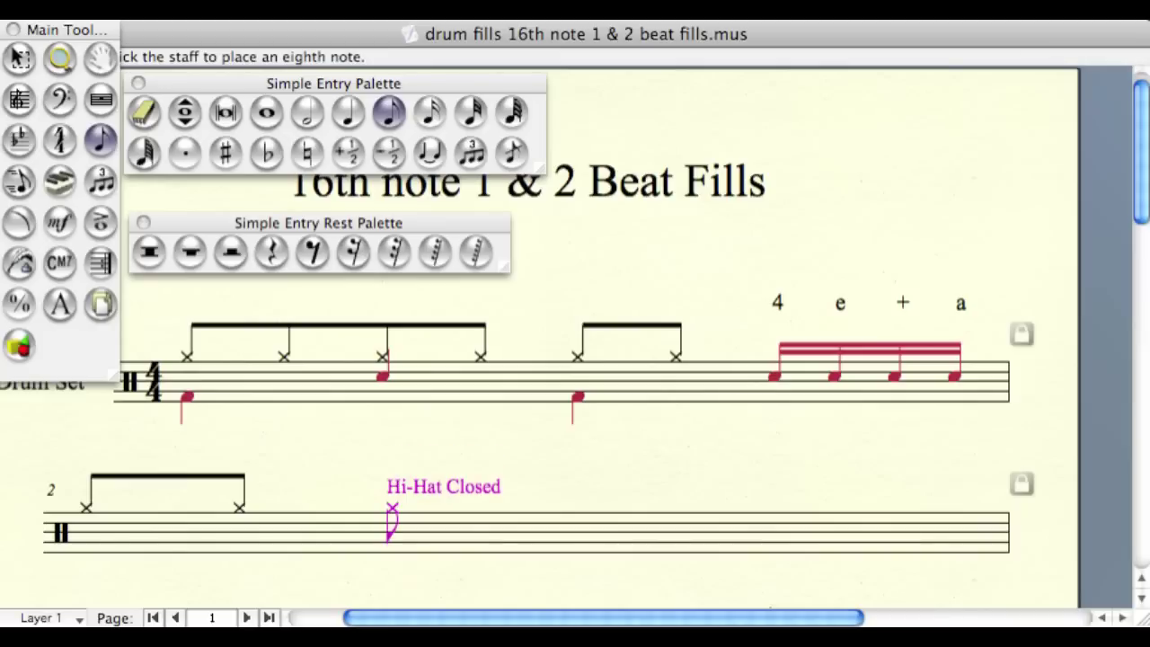
pyautogui.press('Delete')
pyautogui.press('Delete')
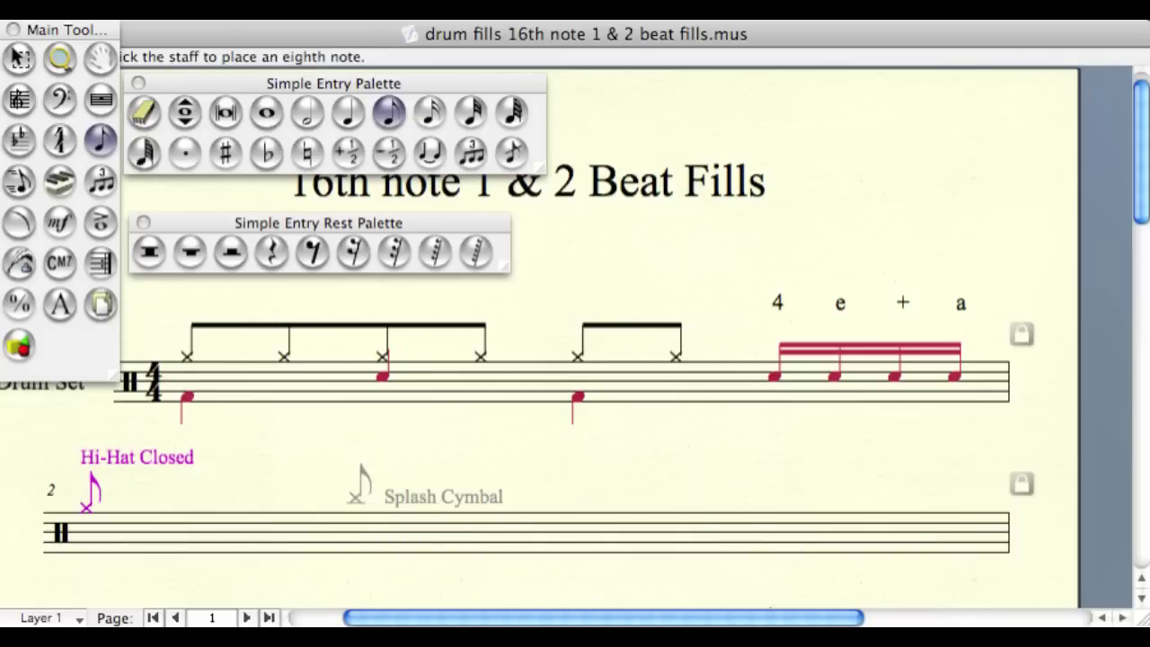
# Step: Fill beats 1 and 2 of measure 2 with an eighth rest on each beat and an eighth-note hi-hat on each offbeat
pyautogui.press('Delete')
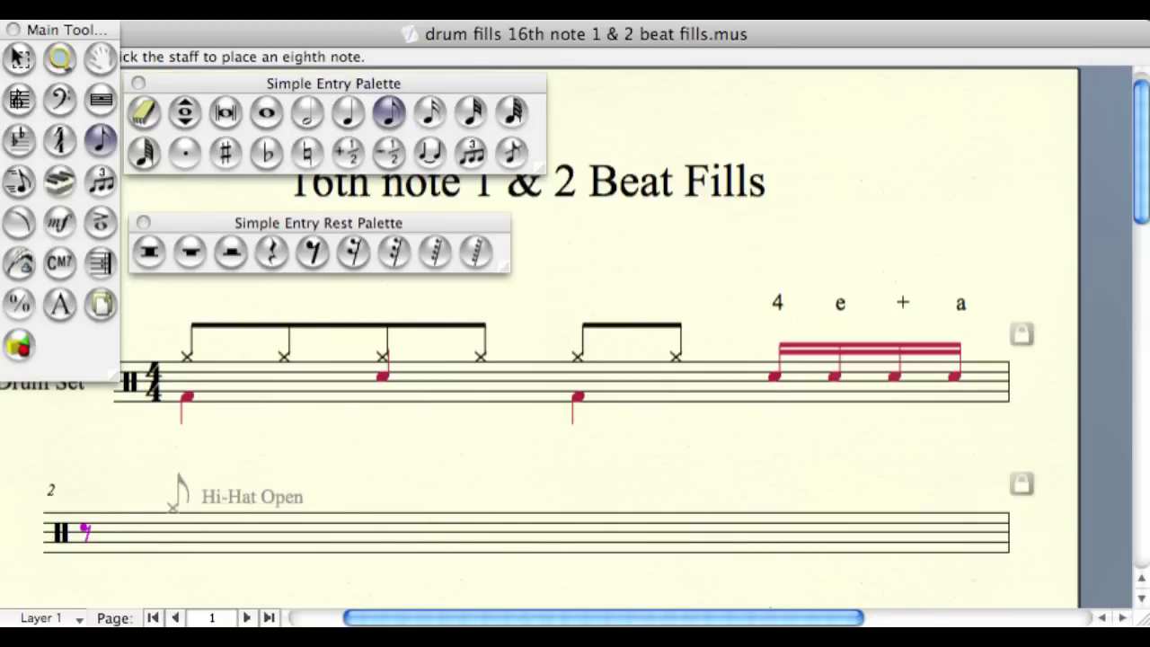
pyautogui.click(174, 508)
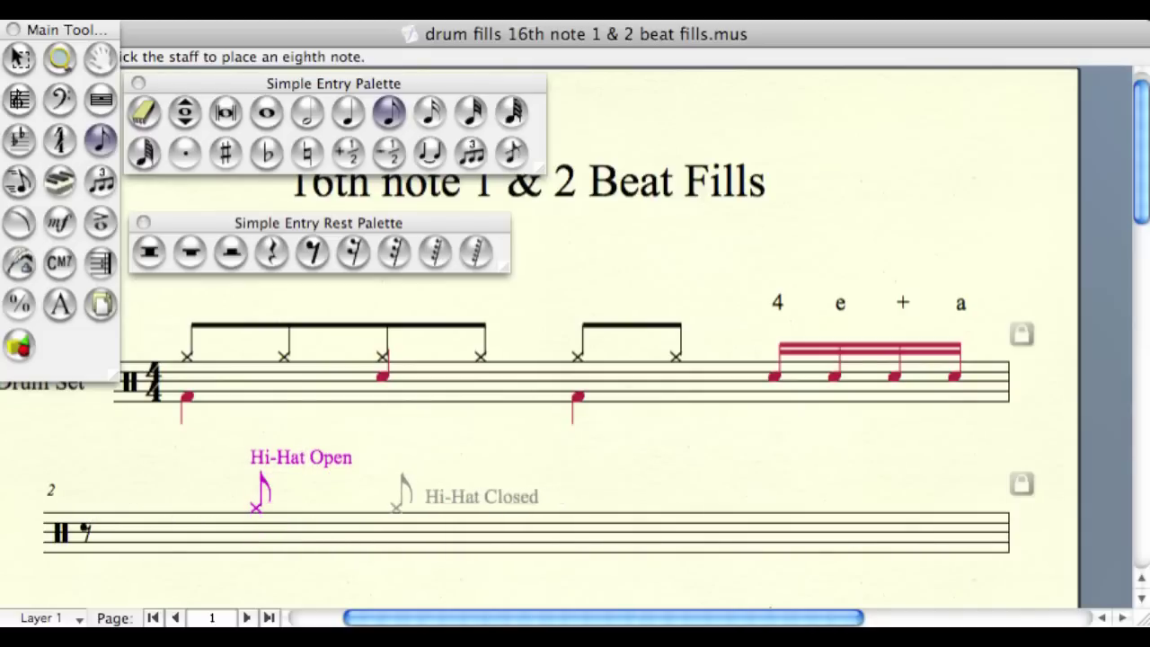
pyautogui.click(396, 505)
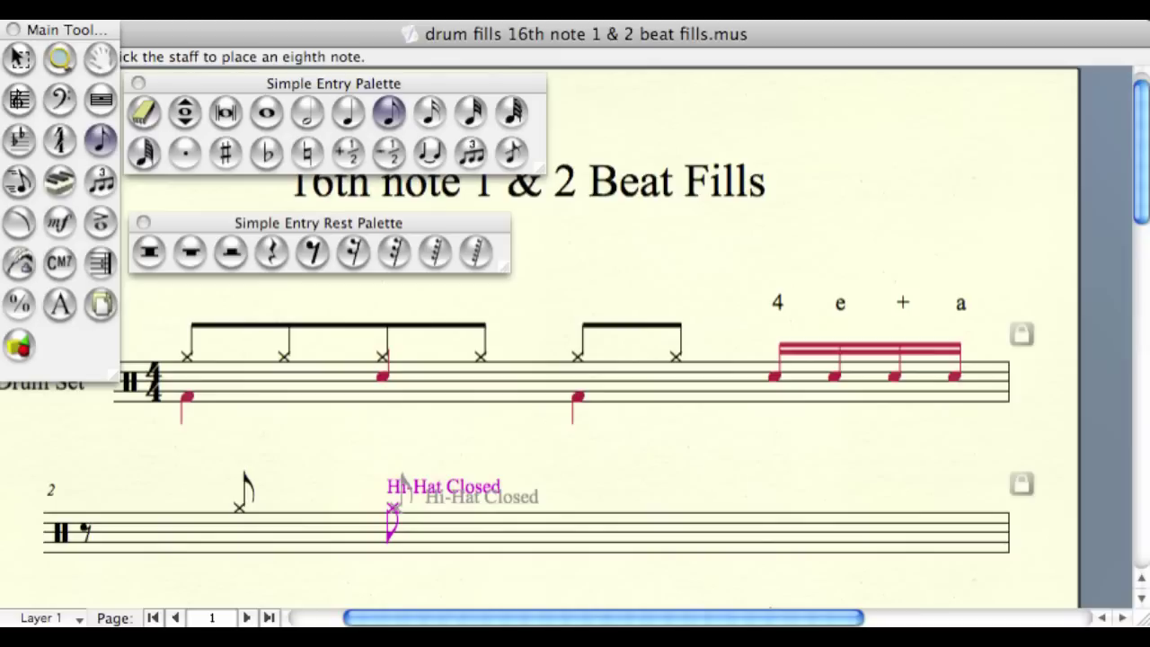
pyautogui.press('r')
pyautogui.click(545, 507)
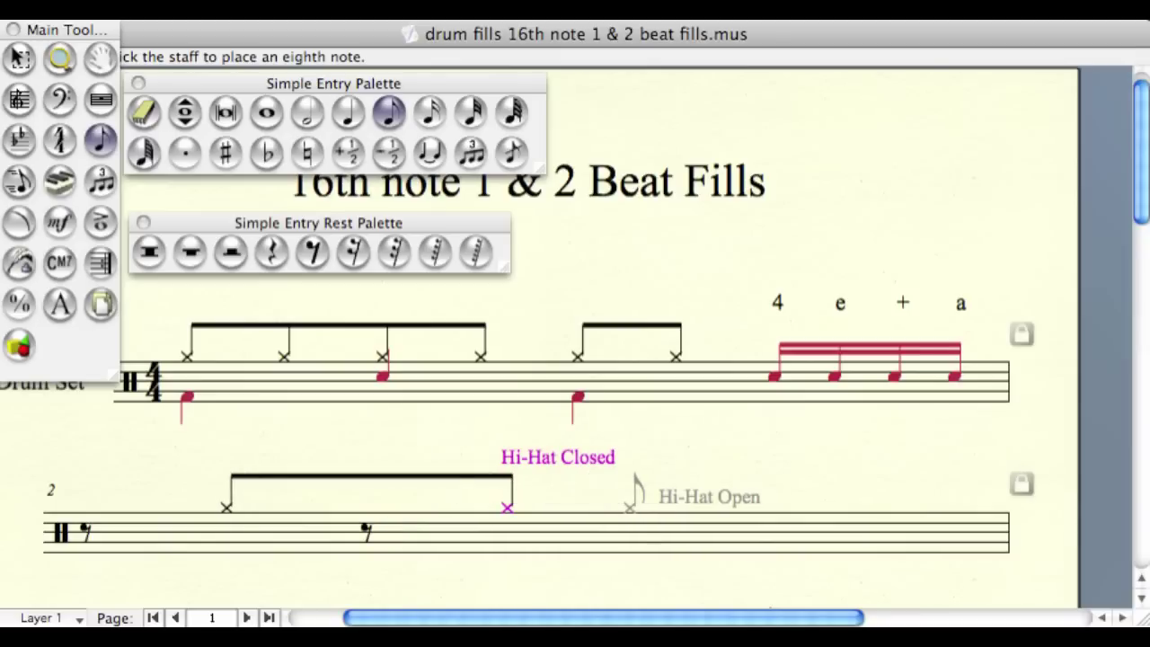
# Step: Complete beats 3 and 4 of measure 2 with an eighth rest on each beat and an eighth-note hi-hat on each offbeat
pyautogui.click(631, 507)
pyautogui.press('r')
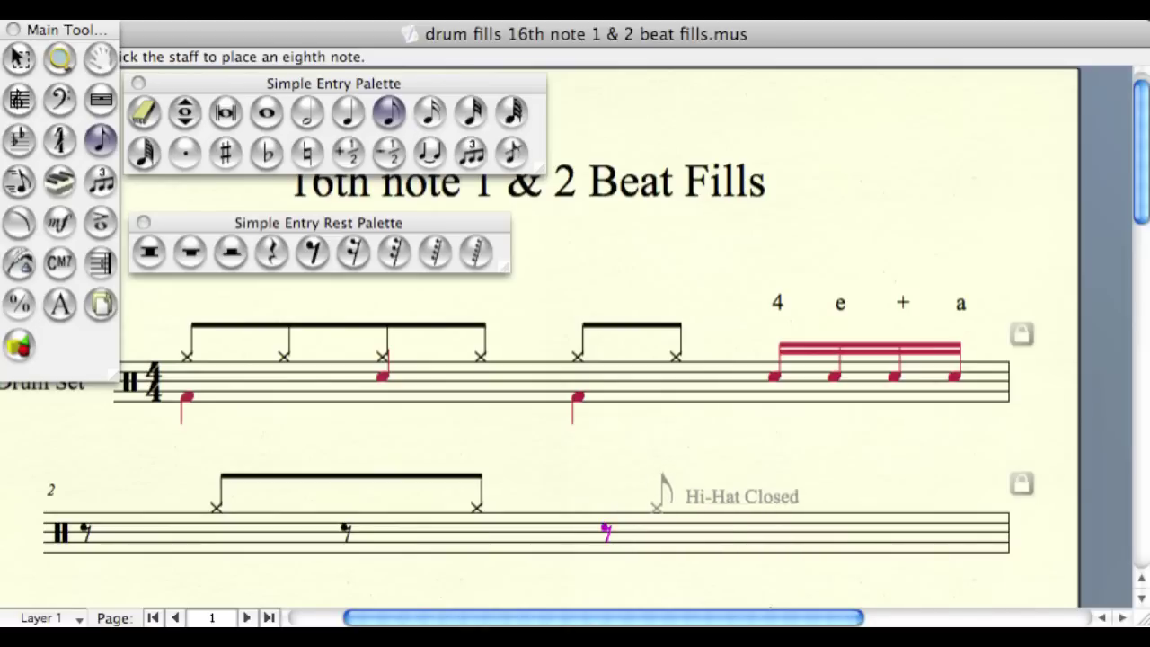
pyautogui.click(656, 508)
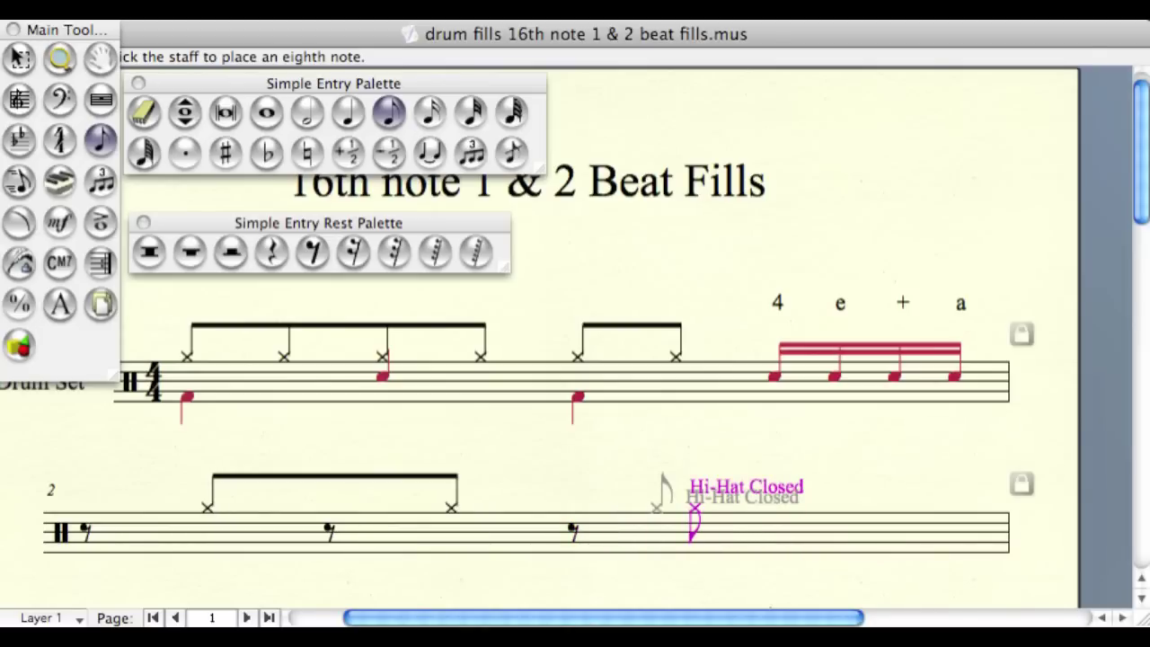
pyautogui.click(816, 509)
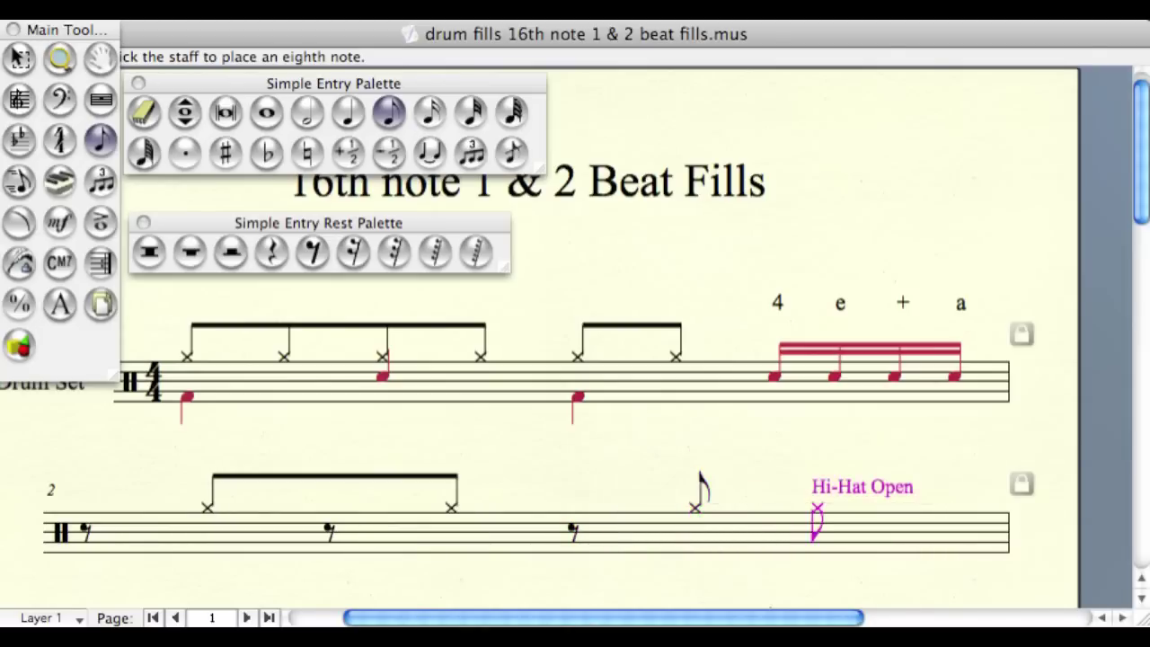
pyautogui.press('r')
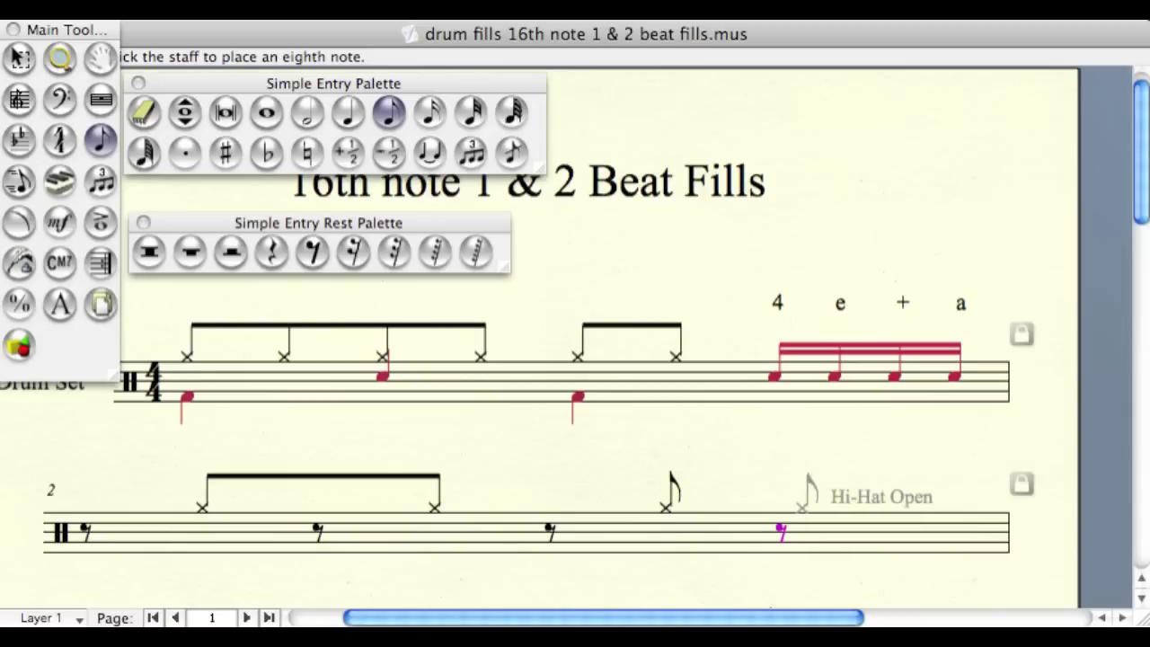
pyautogui.click(896, 507)
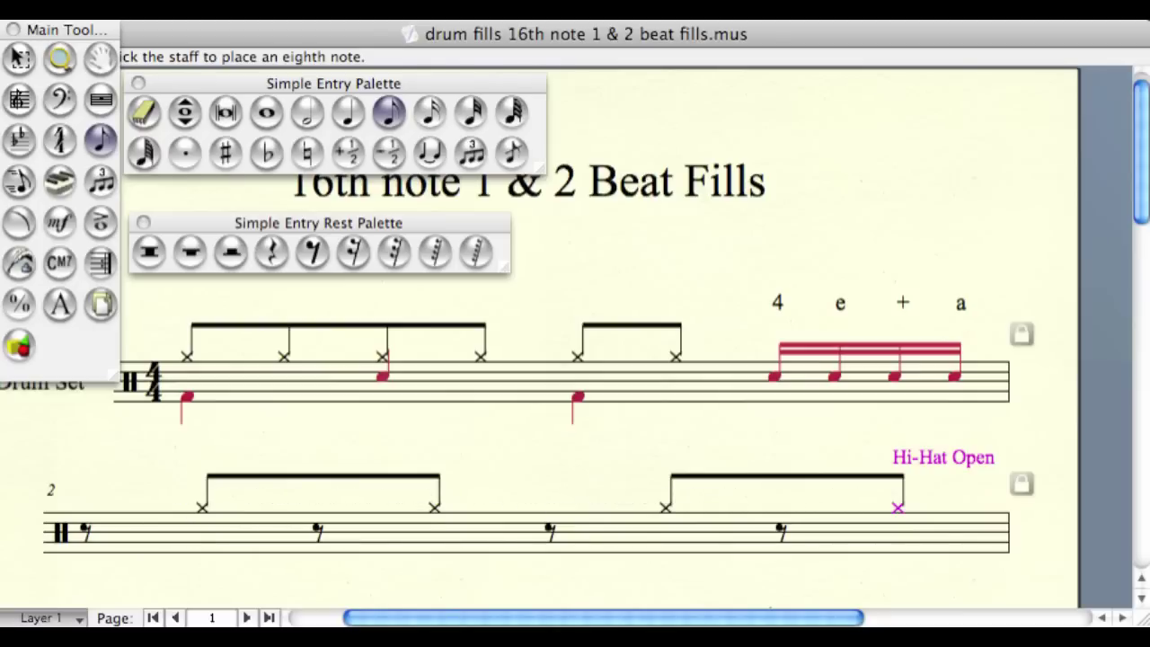
# Step: Switch to layer 2 and enter two eighth-note Kick Drum hits on beat 1 of measure 2
pyautogui.press('super+alt+2')
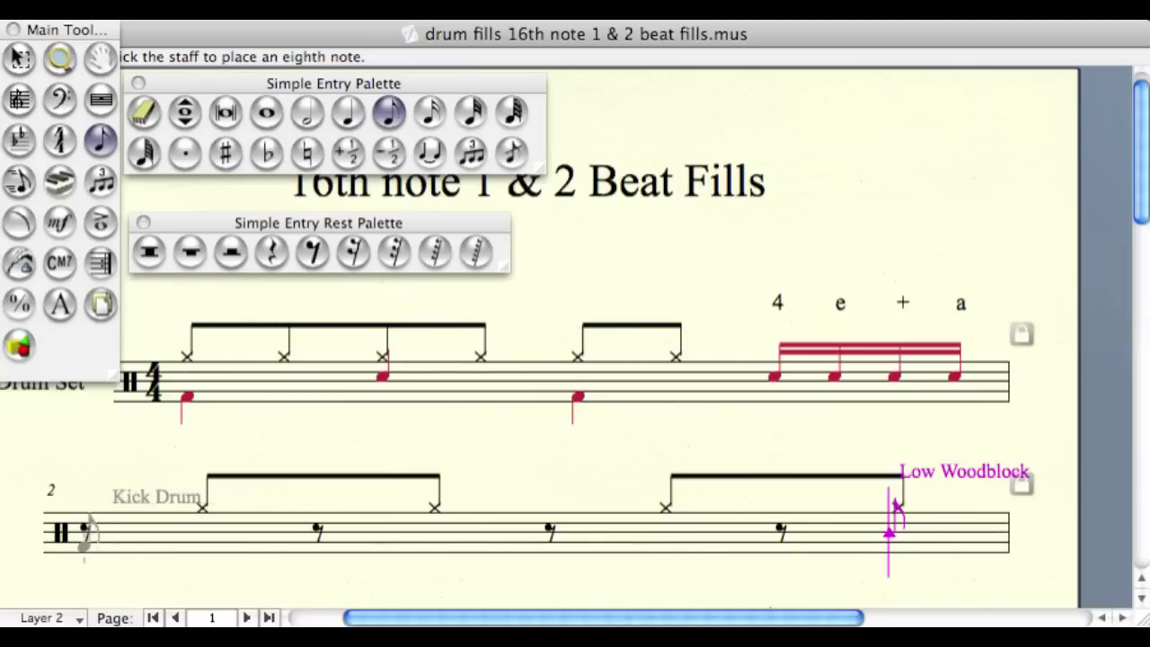
pyautogui.click(85, 544)
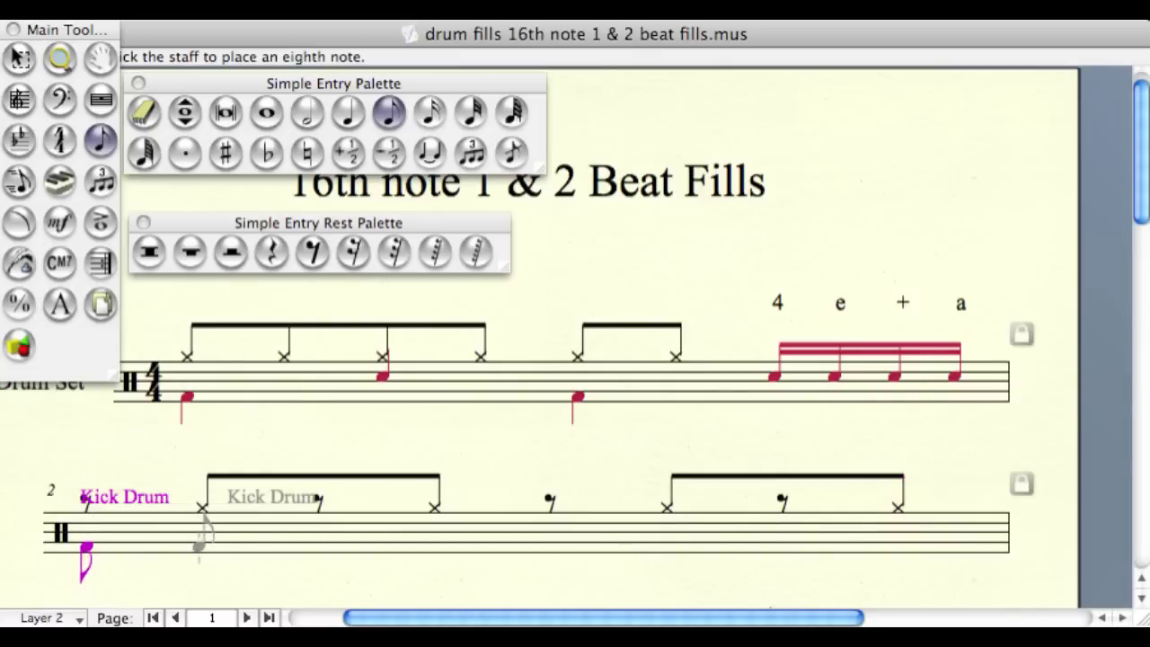
pyautogui.click(203, 544)
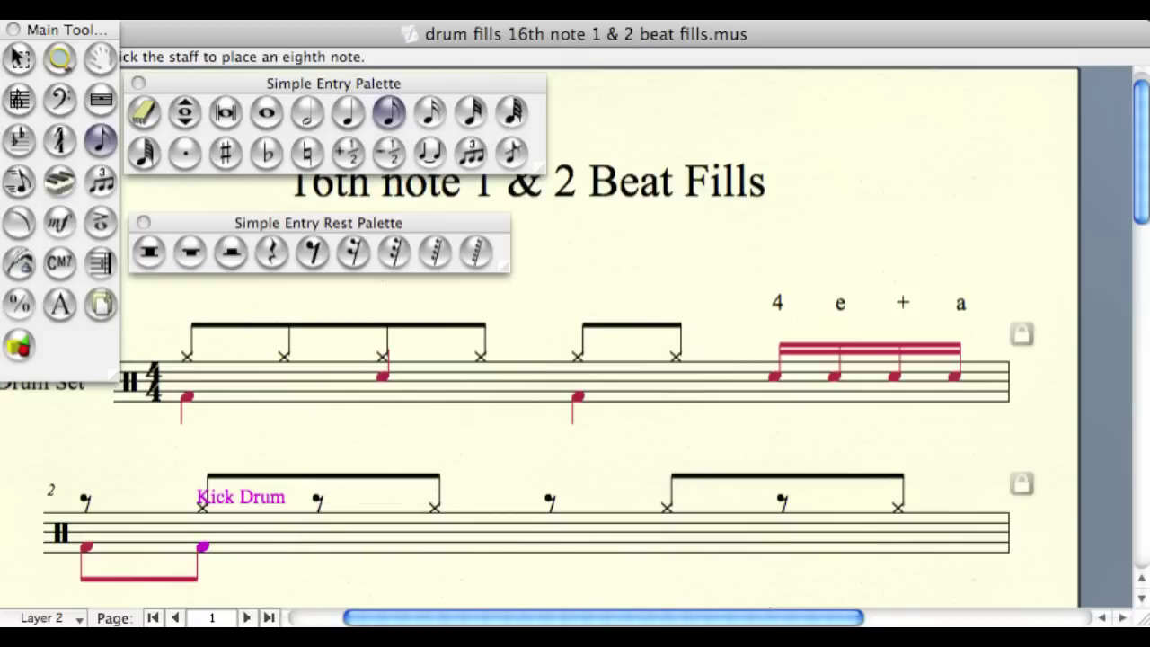
# Step: Enter a quarter-note Snare Drum on beat 2 of measure 2 and flip its stem upward
pyautogui.press('5')
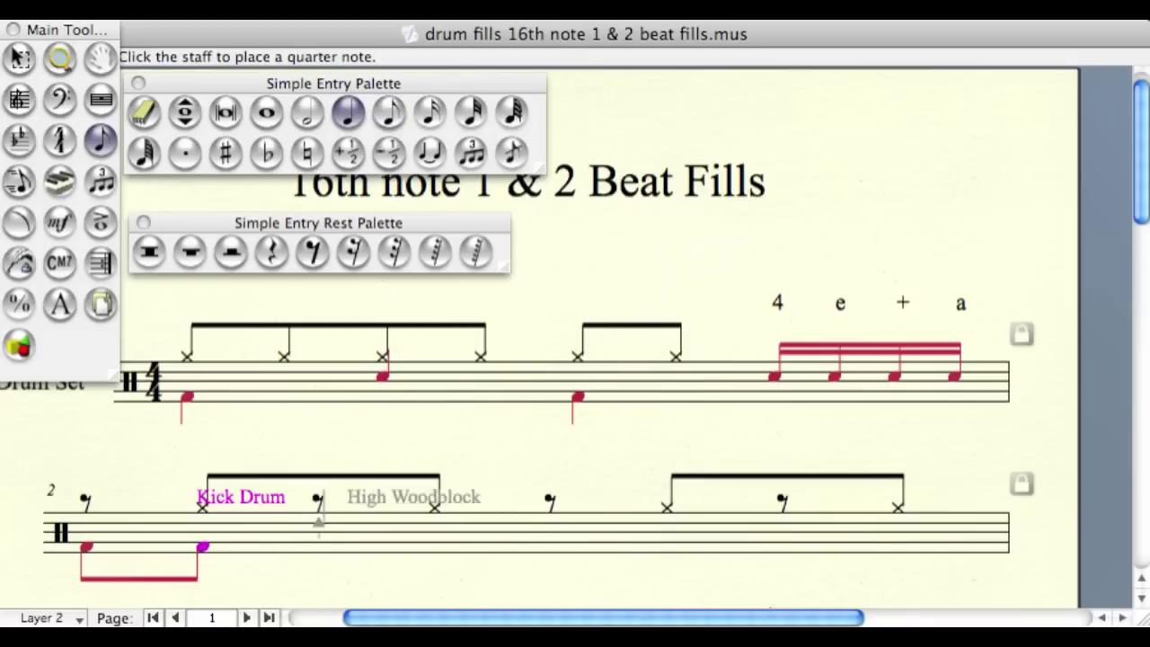
pyautogui.click(315, 527)
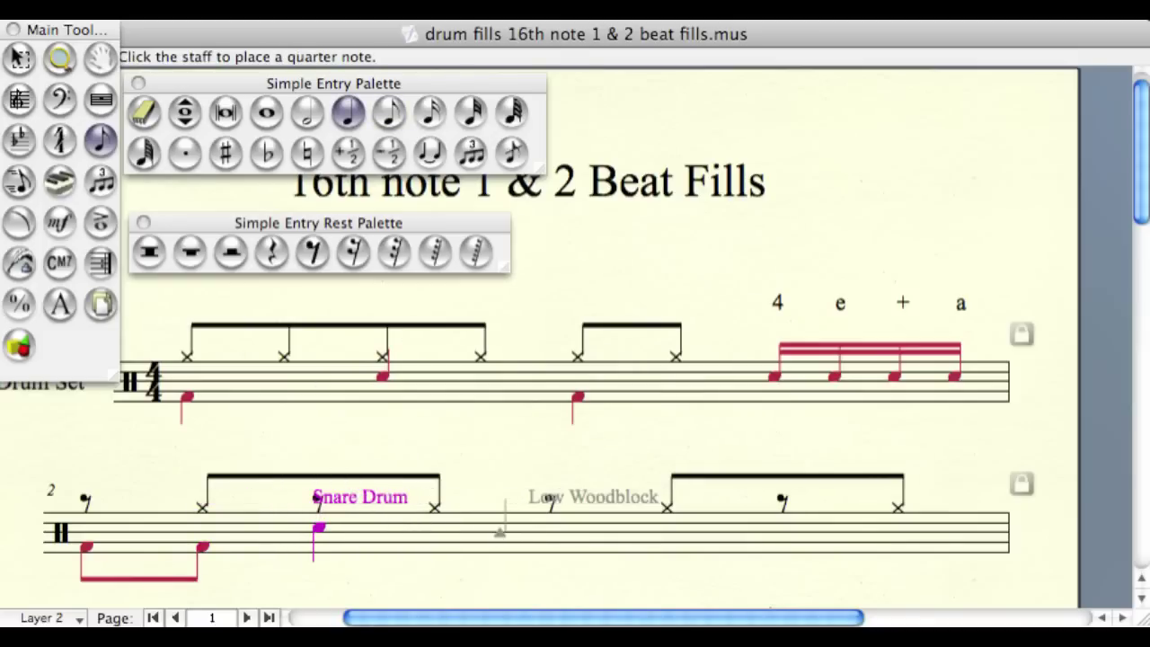
pyautogui.press('4')
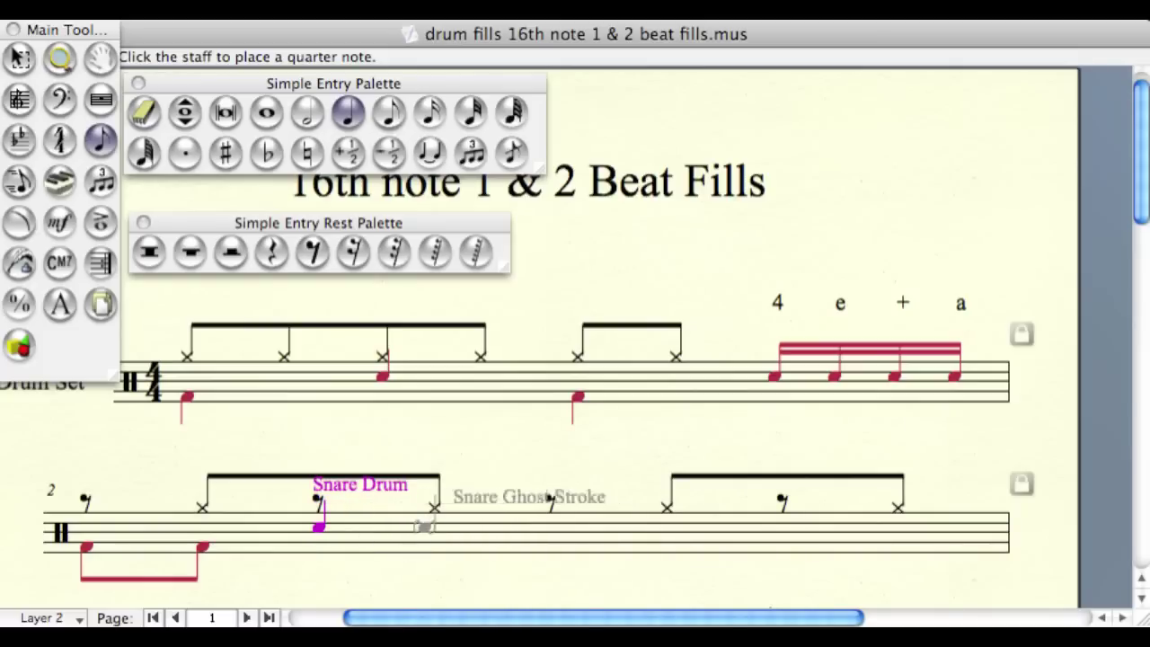
# Step: Enter a dotted-eighth Kick Drum followed by a sixteenth-note Kick Drum on beat 3 of measure 2
pyautogui.hotkey('alt', '4')
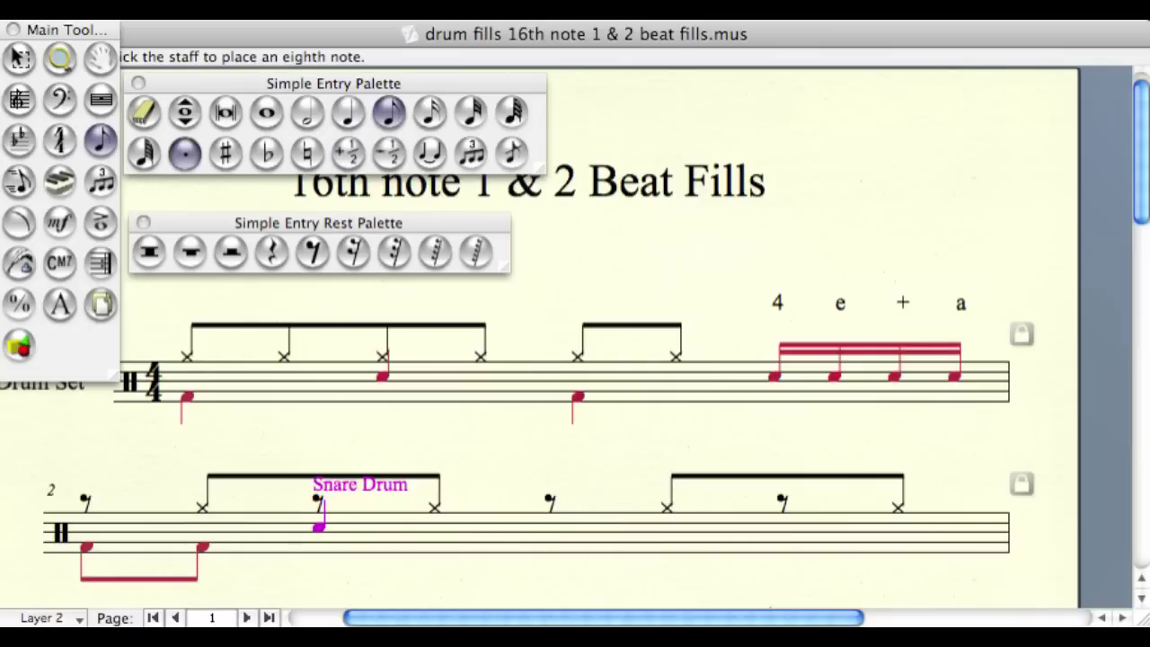
pyautogui.press('.')
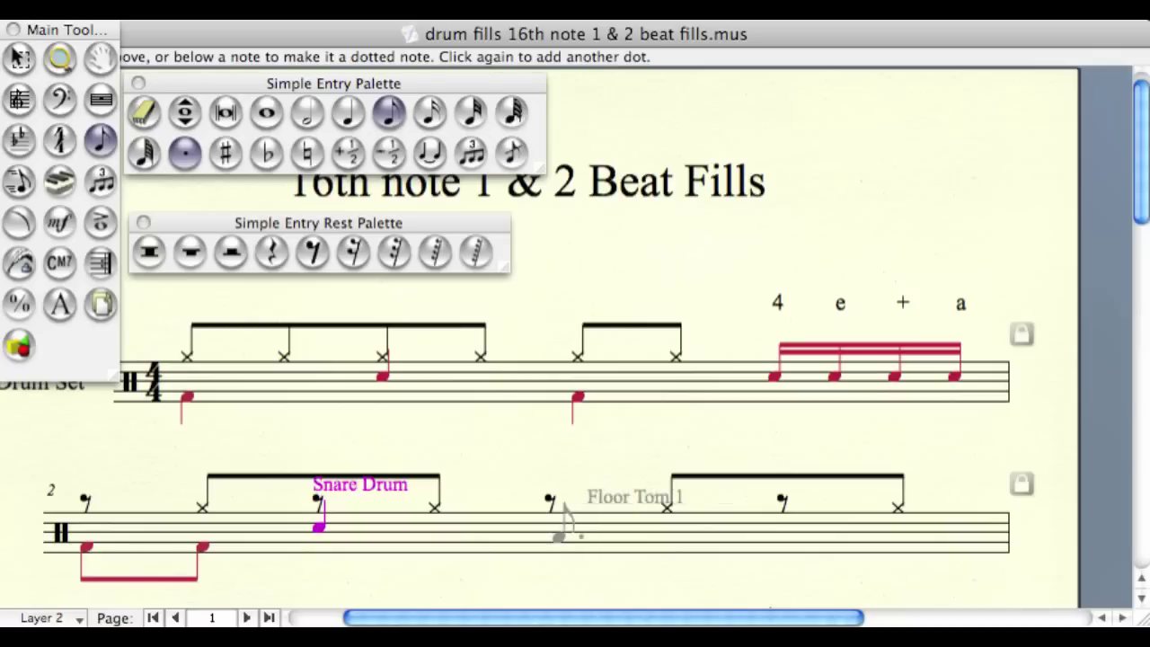
pyautogui.click(555, 530)
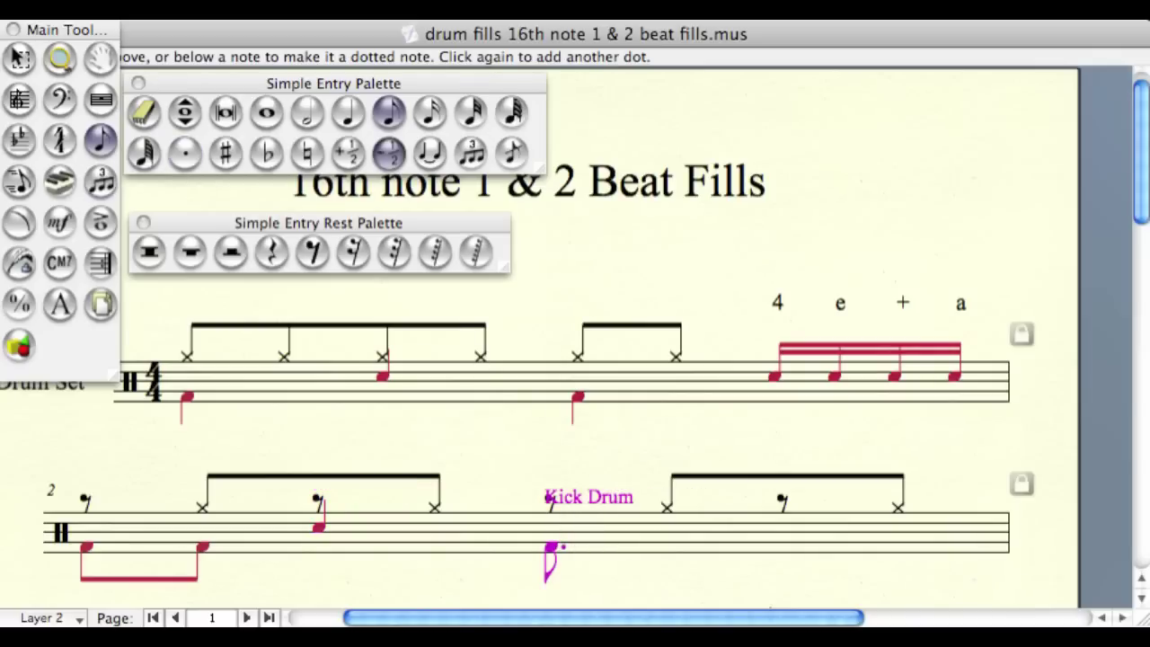
pyautogui.press('3')
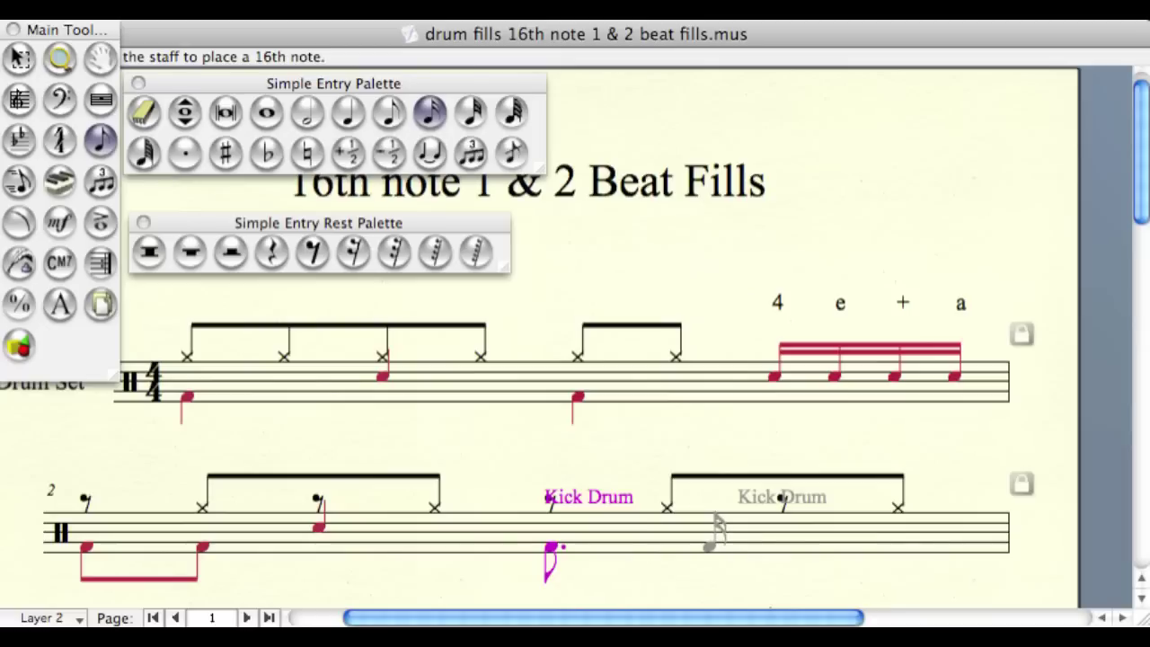
pyautogui.click(711, 526)
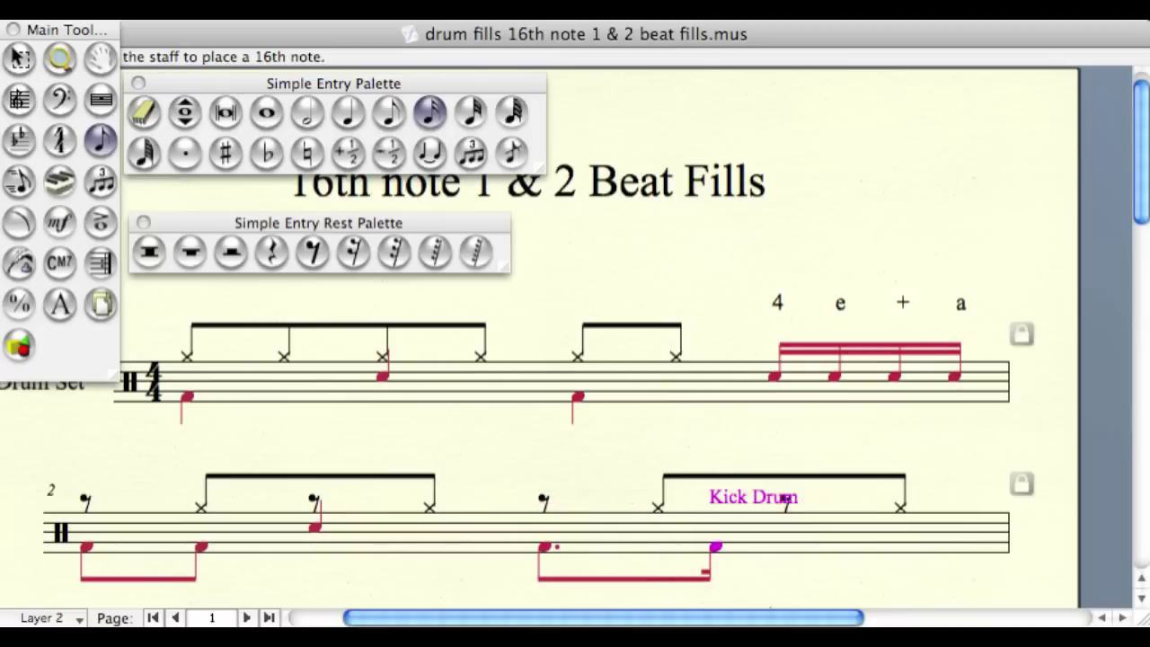
# Step: Enter sixteenth-note Snare Drum, Kick Drum, Kick Drum and Snare Drum hits on beat 4 of measure 2 with the stems flipped upward
pyautogui.press('5')
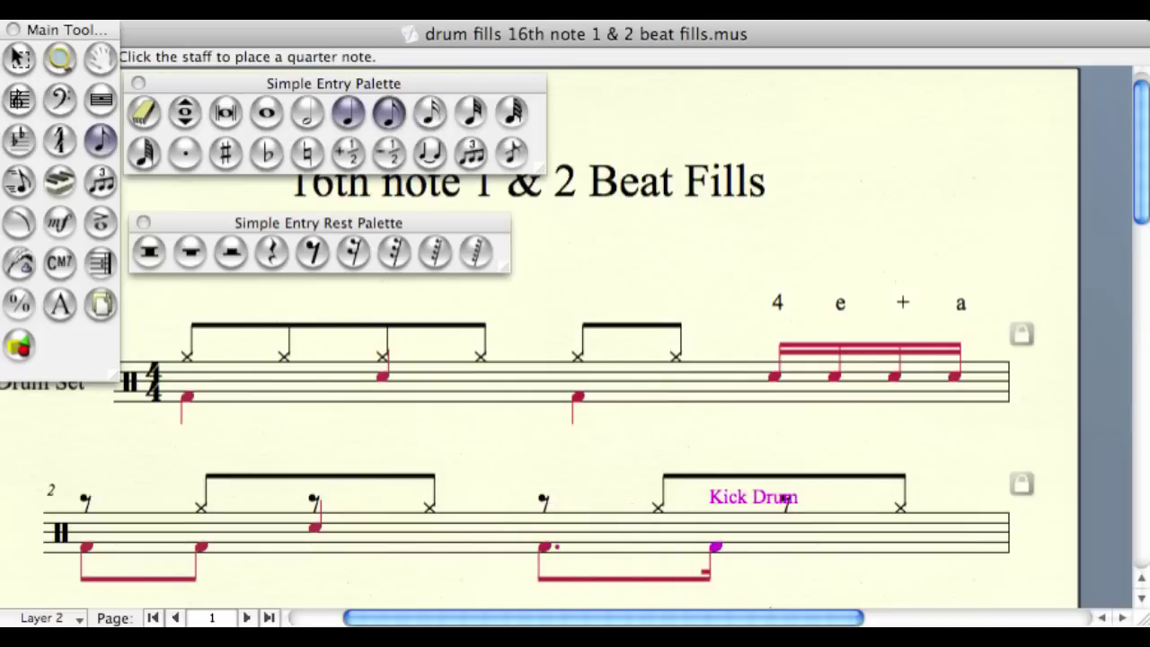
pyautogui.press('3')
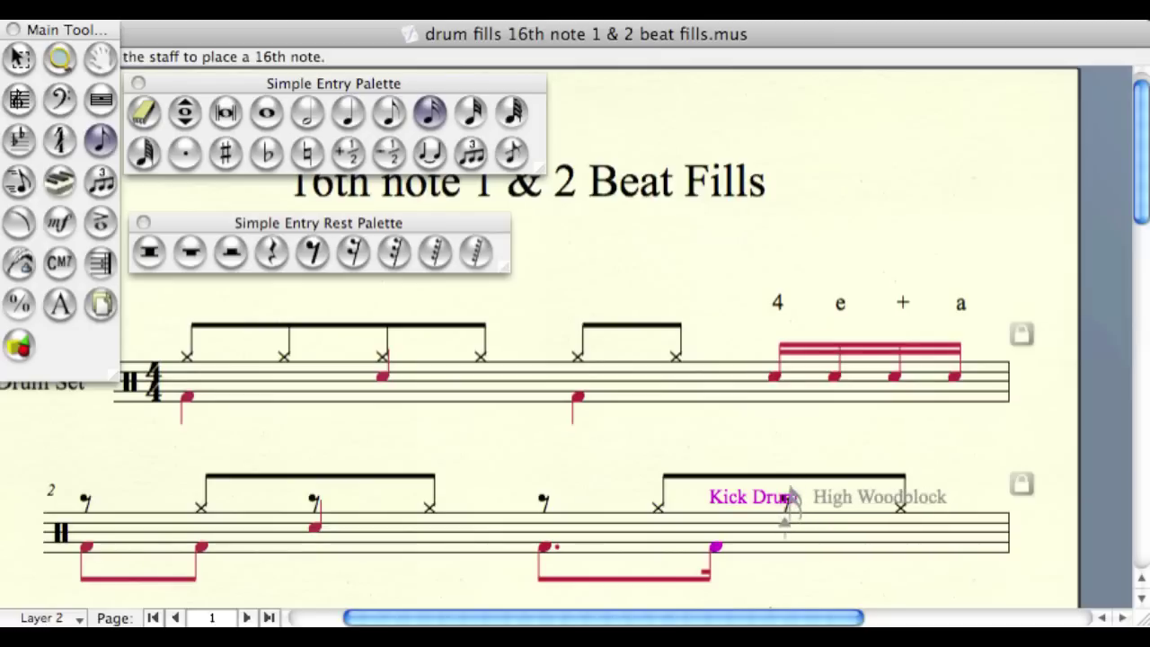
pyautogui.click(782, 526)
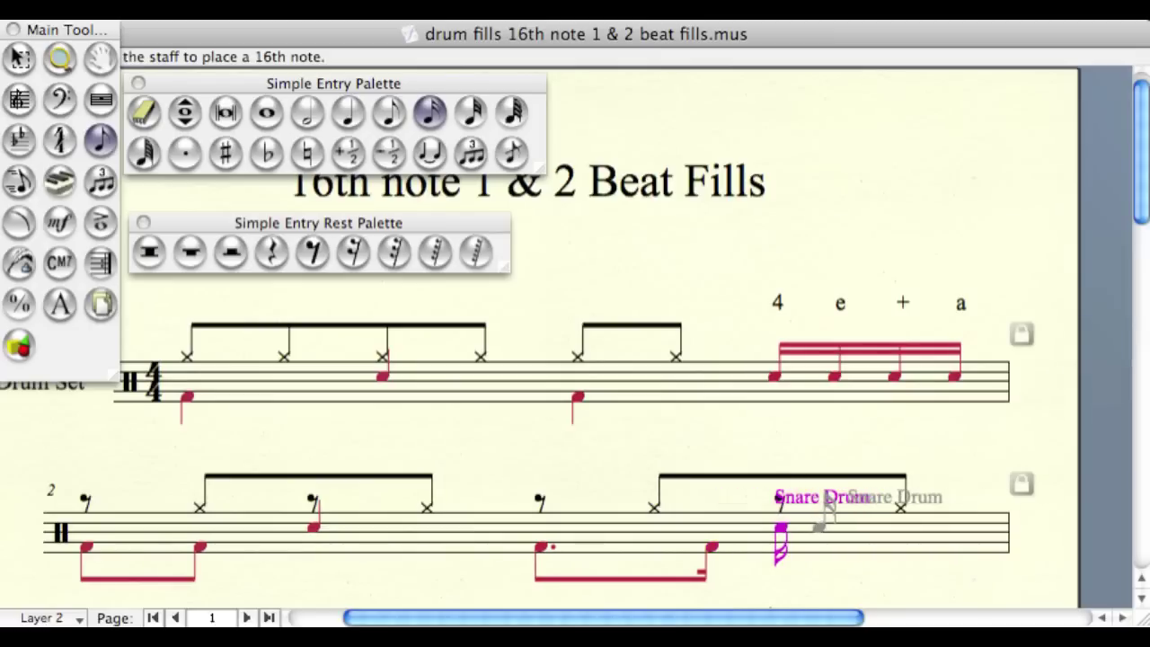
pyautogui.press('l')
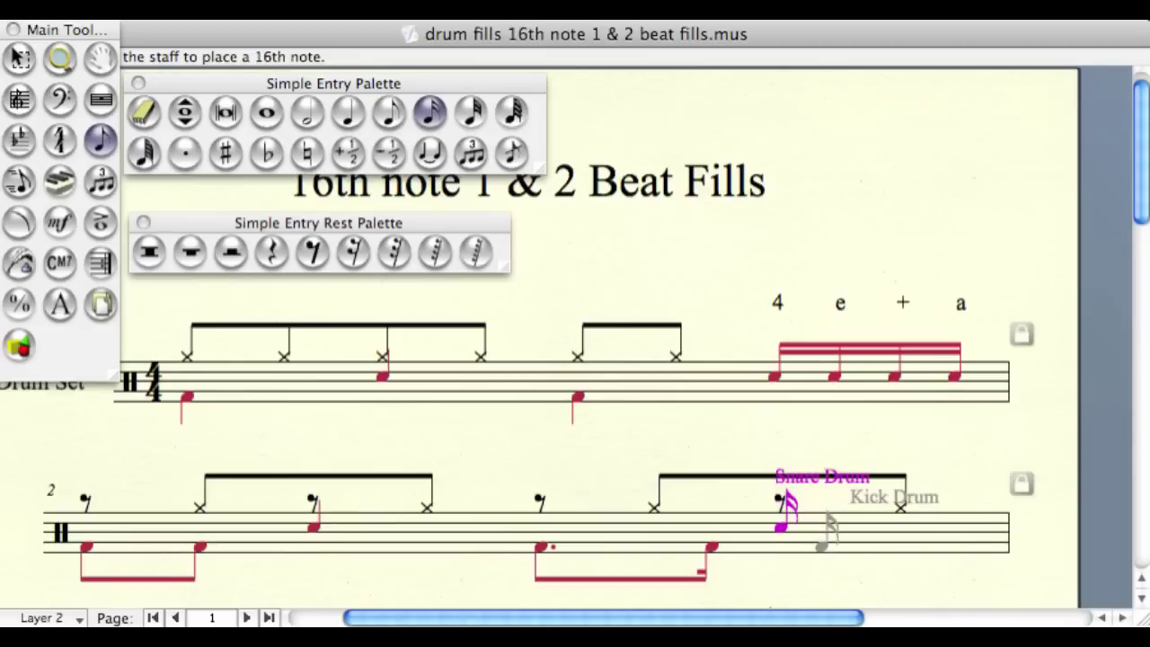
pyautogui.click(823, 543)
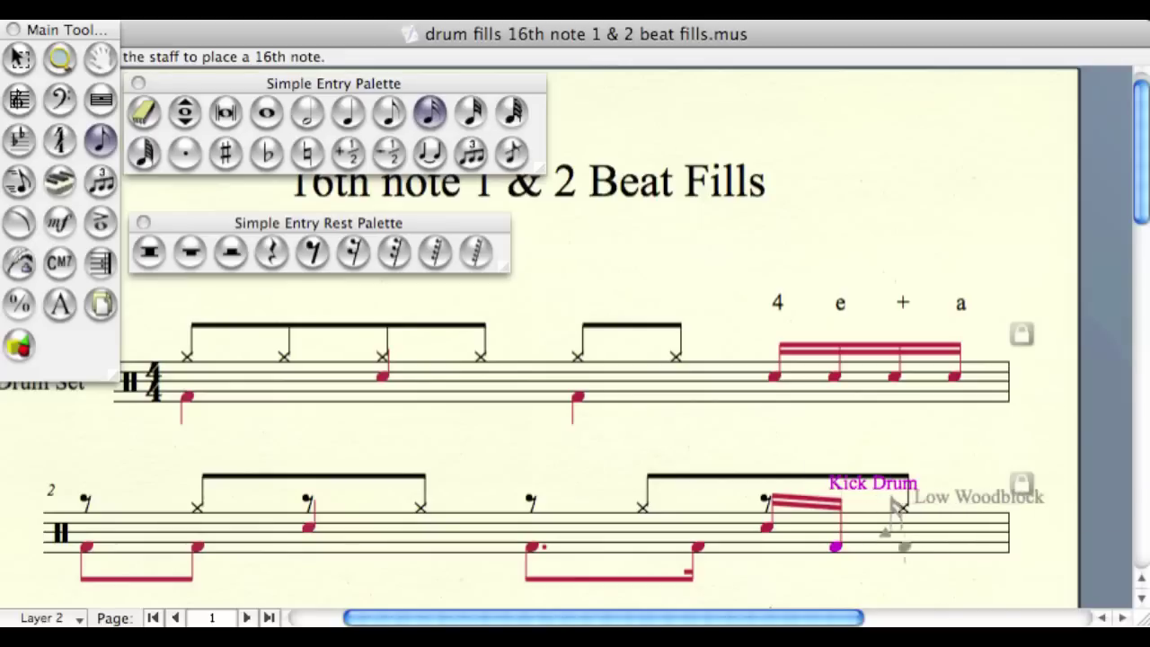
pyautogui.click(906, 539)
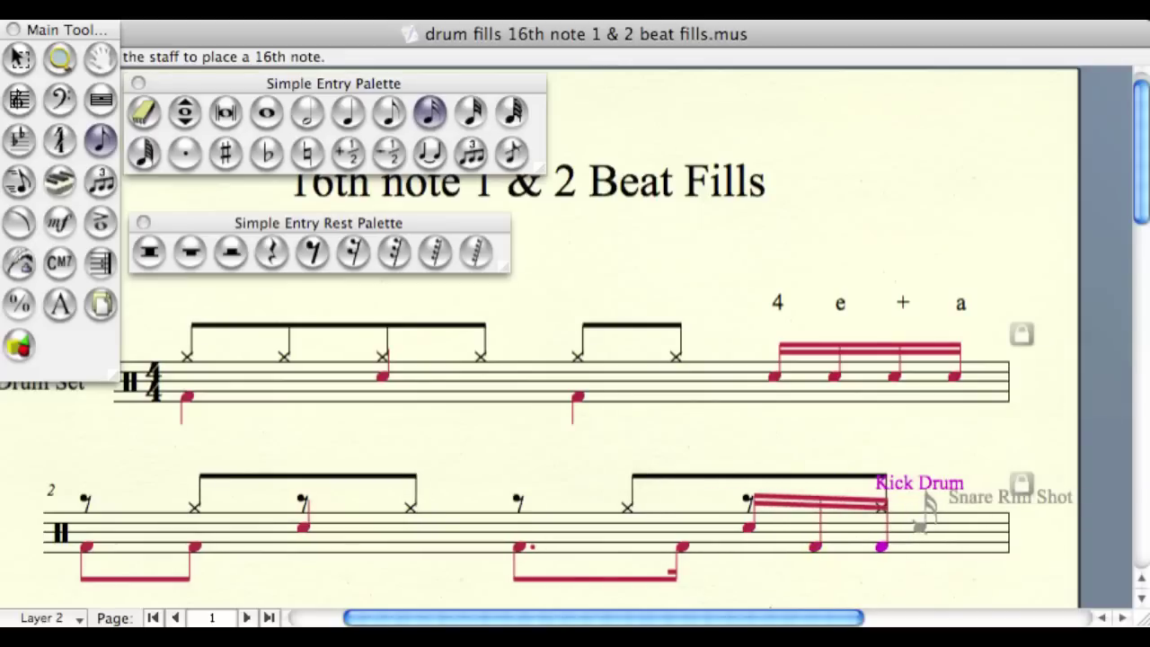
pyautogui.click(930, 528)
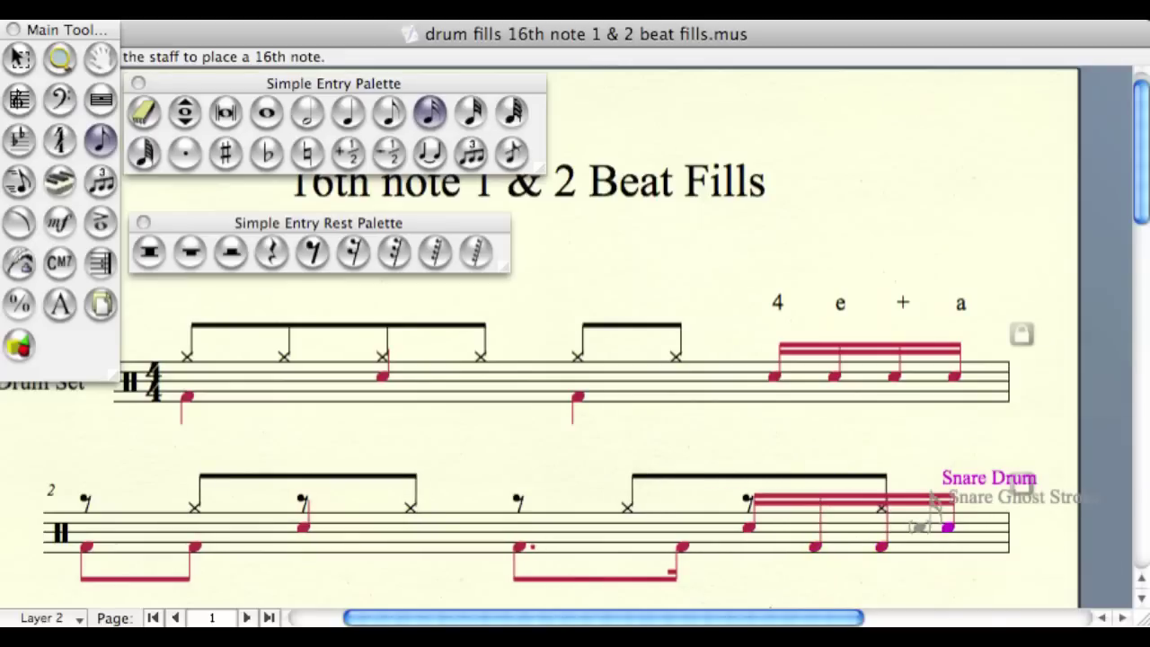
pyautogui.click(19, 57)
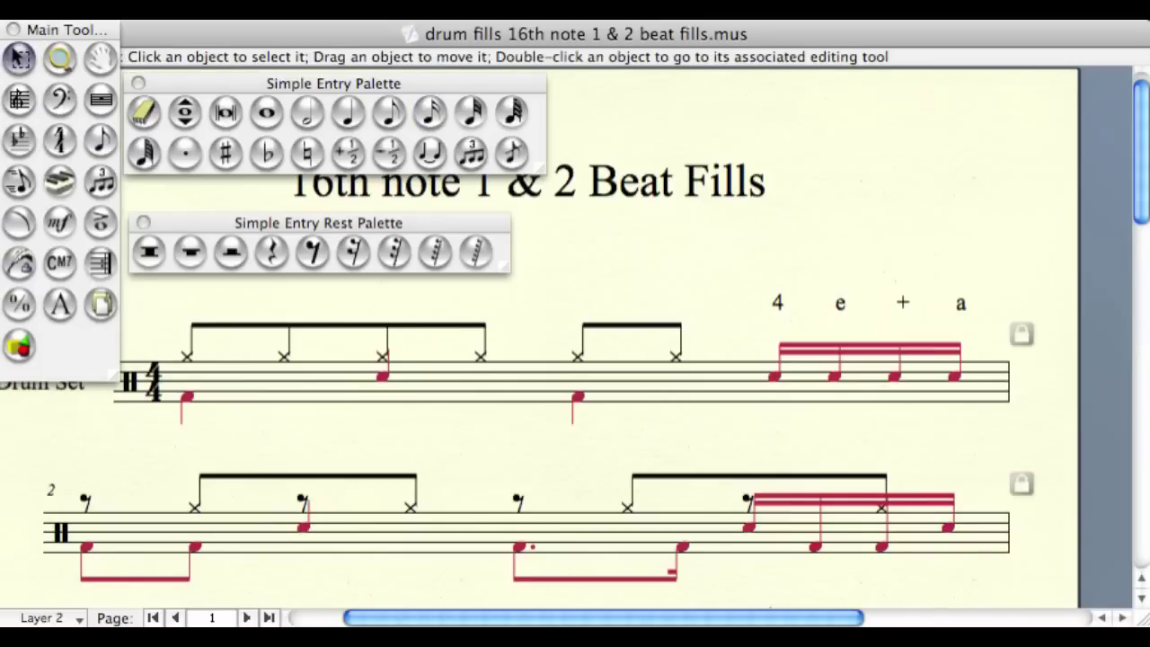
pyautogui.click(749, 527)
pyautogui.click(575, 531)
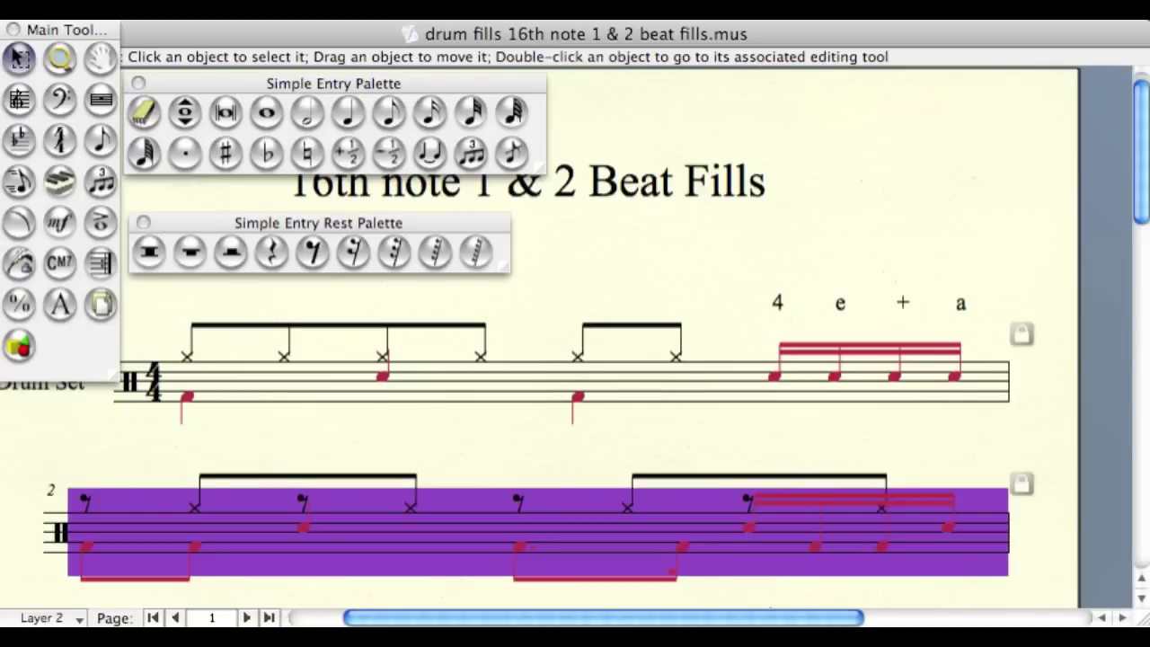
pyautogui.click(947, 527)
pyautogui.click(947, 526)
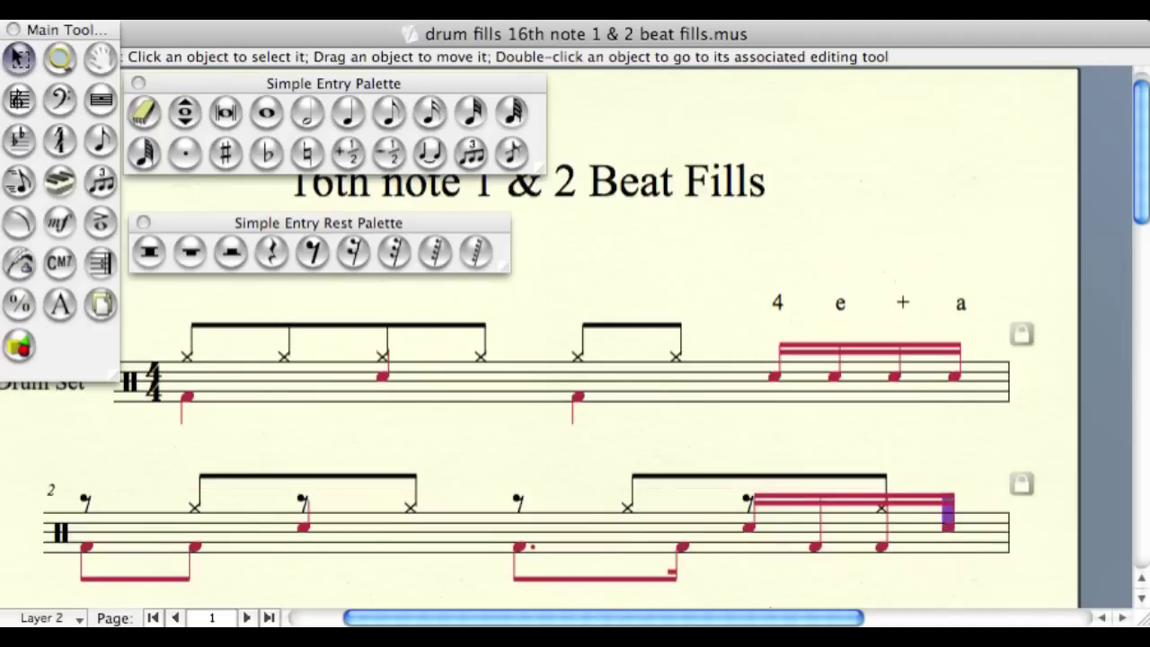
pyautogui.click(881, 526)
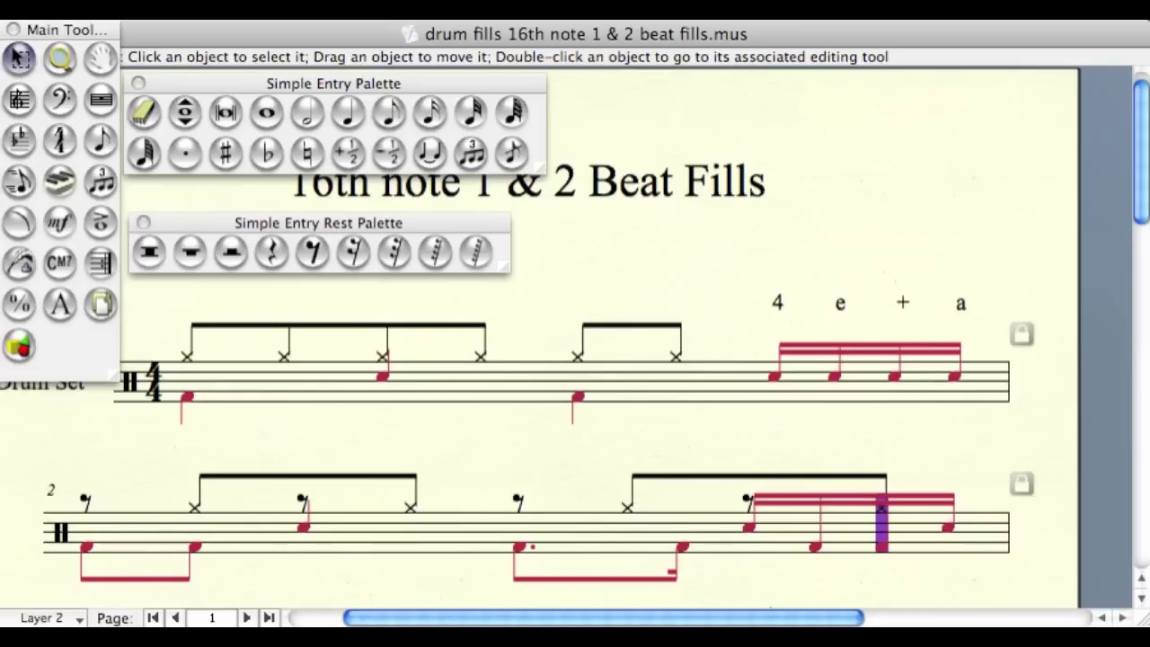
pyautogui.click(815, 530)
pyautogui.click(748, 512)
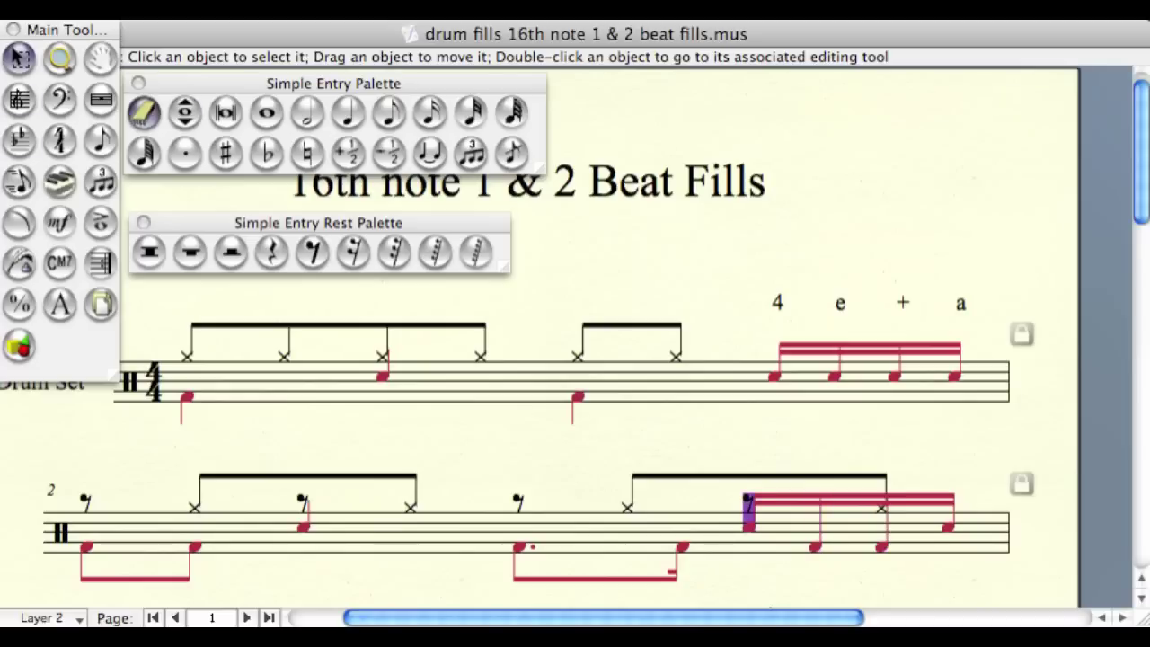
# Step: Erase the four layer 2 sixteenth notes on beat 4 of measure 2
pyautogui.click(144, 111)
pyautogui.click(948, 527)
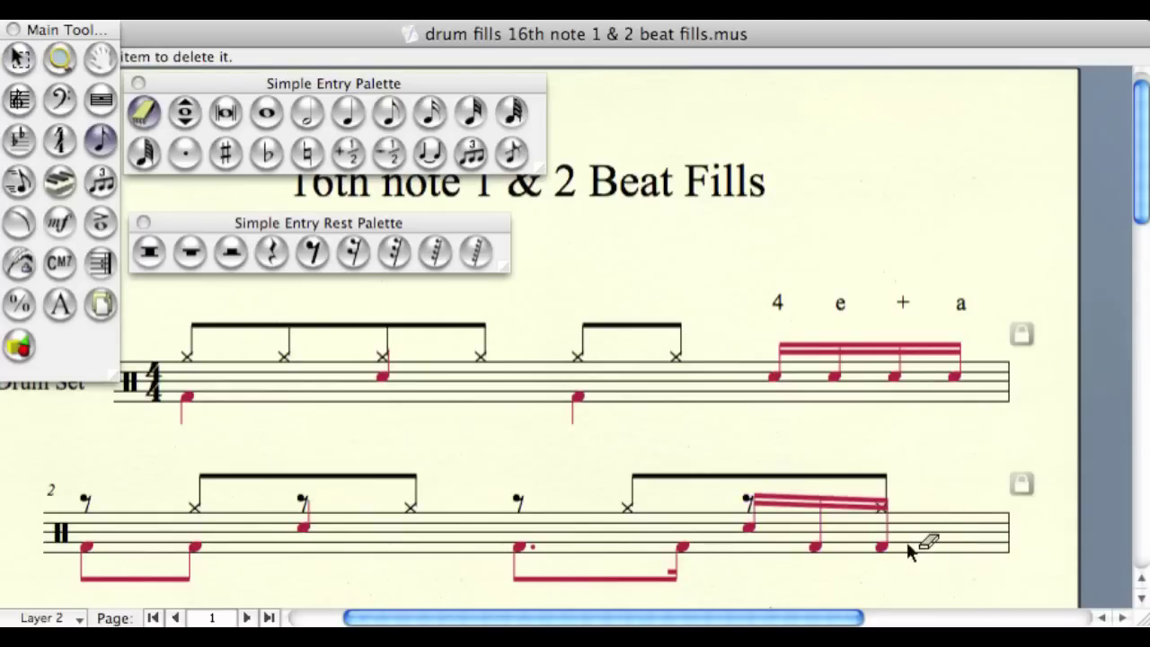
pyautogui.click(881, 545)
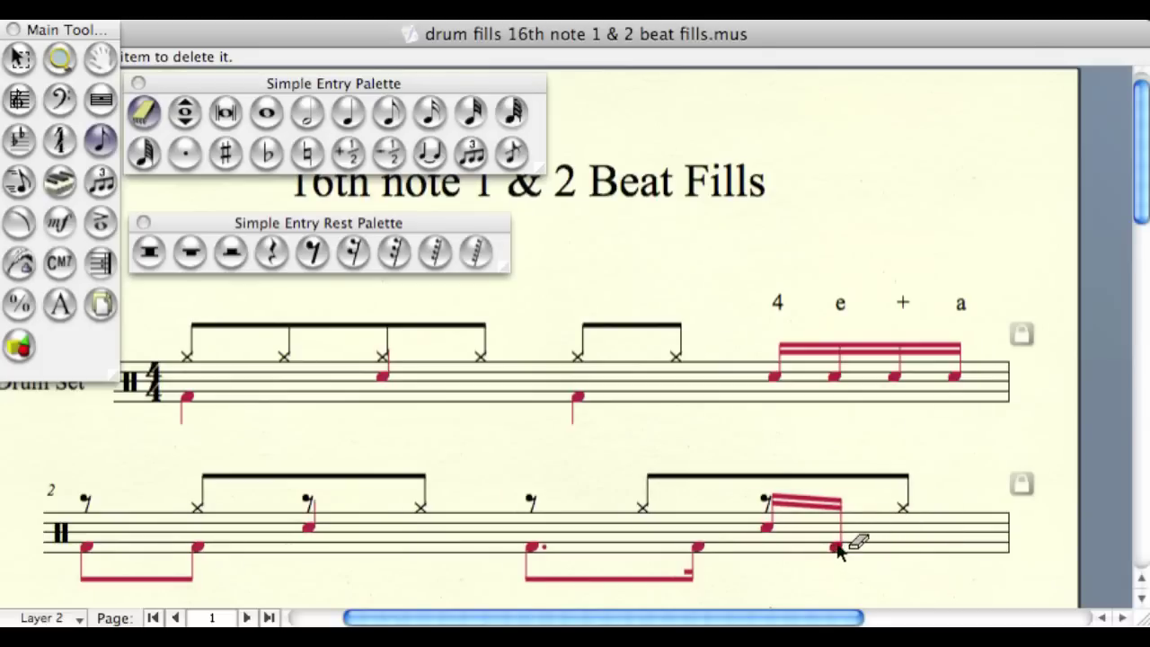
pyautogui.click(837, 546)
pyautogui.click(781, 528)
# Step: Enter stem-down sixteenth notes on beat 4 of measure 2: Snare Drum, Kick Drum, Kick Drum, Snare Drum
pyautogui.hotkey('alt', '4')
pyautogui.hotkey('alt', '5')
pyautogui.hotkey('alt', '4')
pyautogui.hotkey('alt', '3')
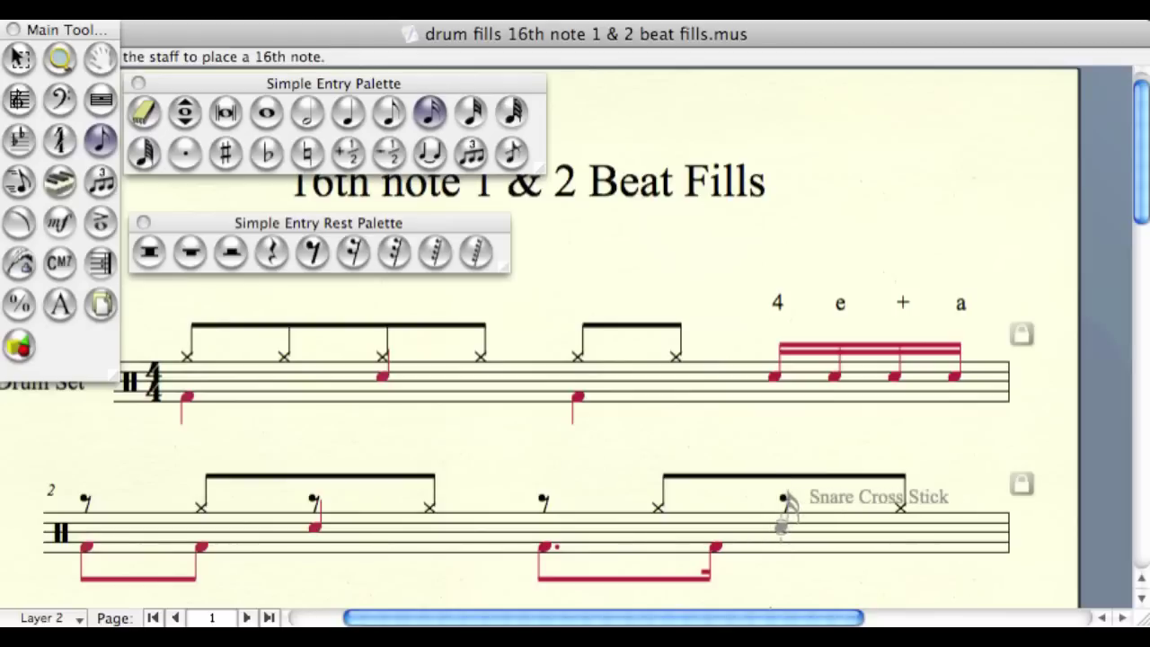
pyautogui.click(786, 511)
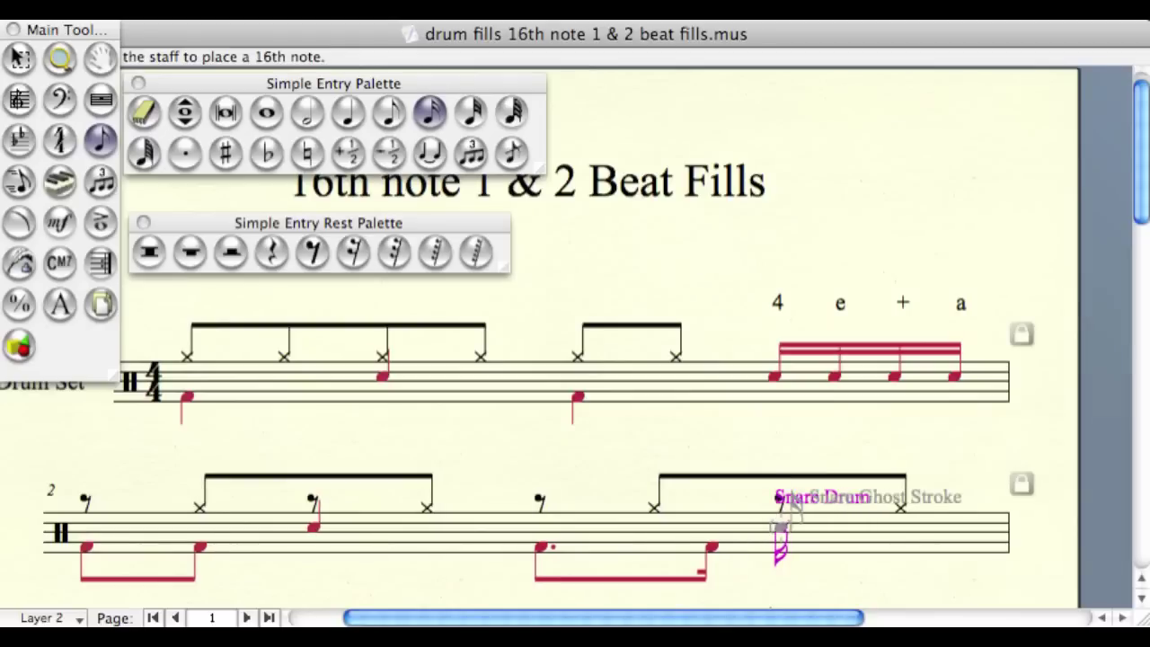
pyautogui.click(831, 544)
pyautogui.click(894, 544)
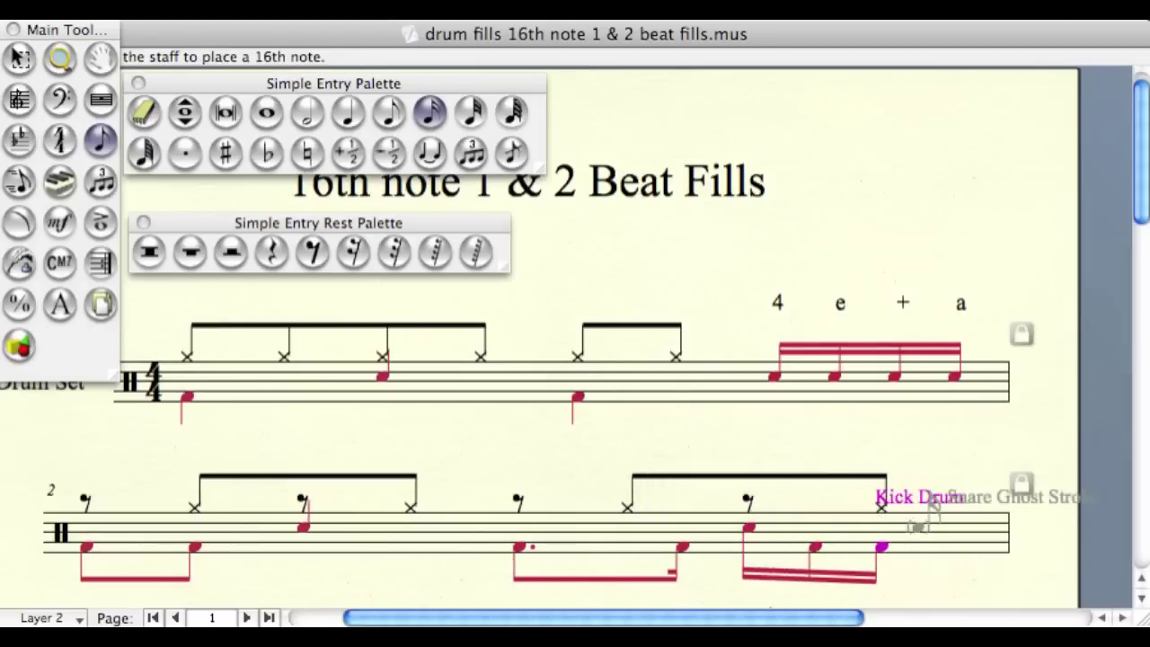
pyautogui.click(920, 525)
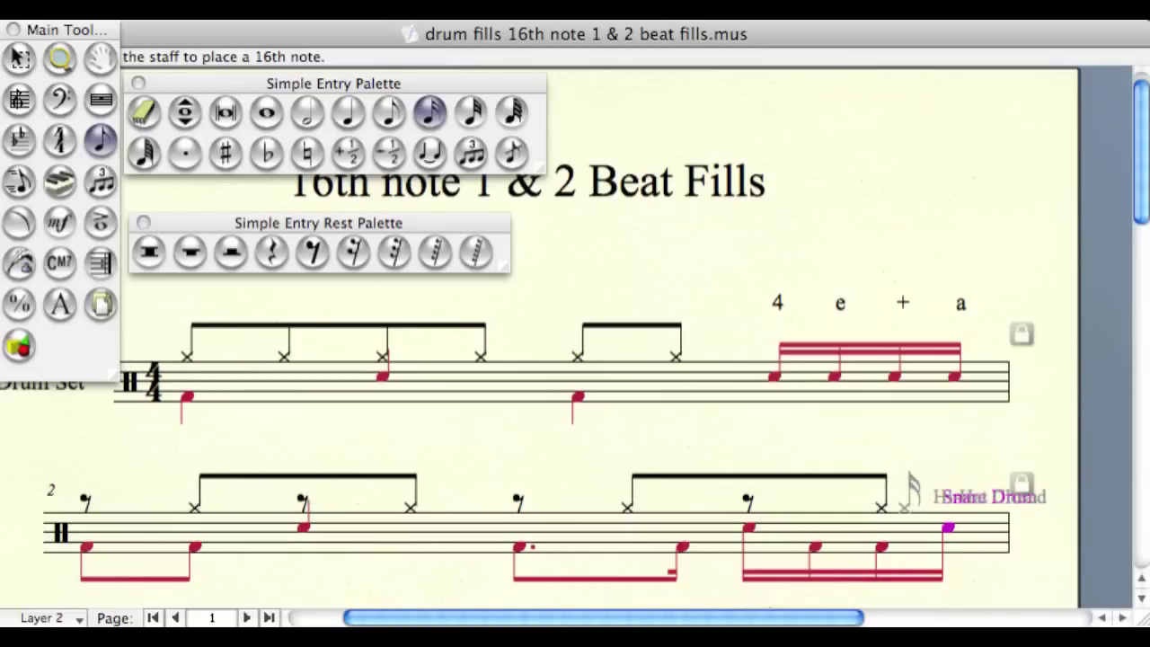
pyautogui.click(20, 58)
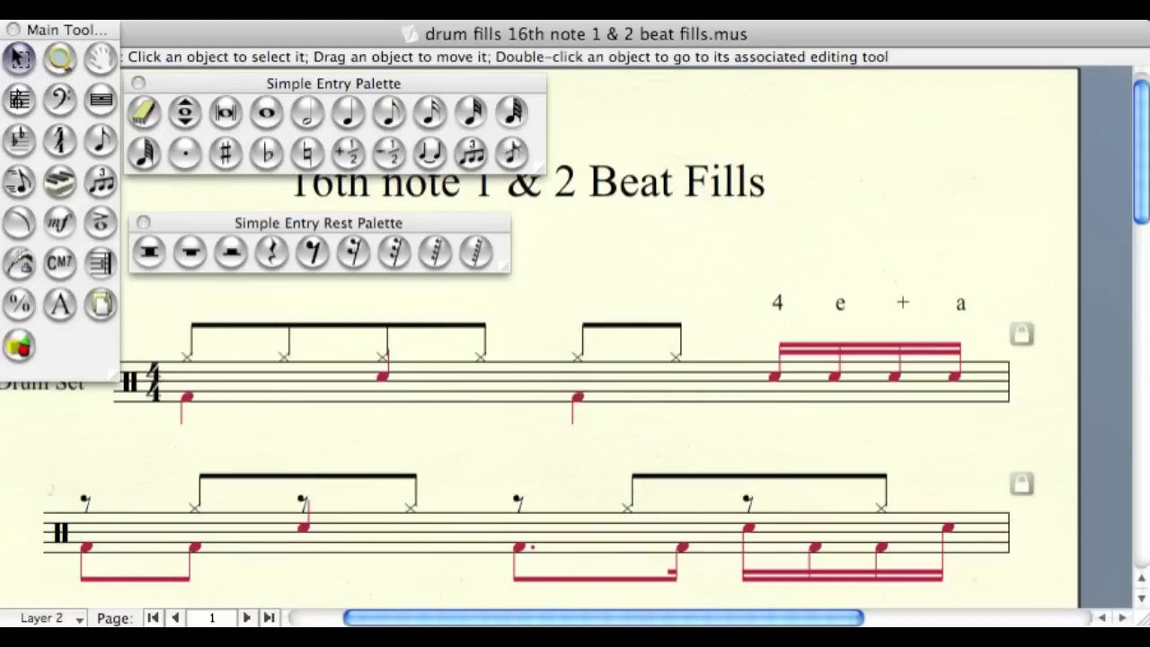
# Step: Add a text block above measure 2 with the counts 1 + 2 + 3 spaced to align with the notes
pyautogui.scroll(1, 575, 337)
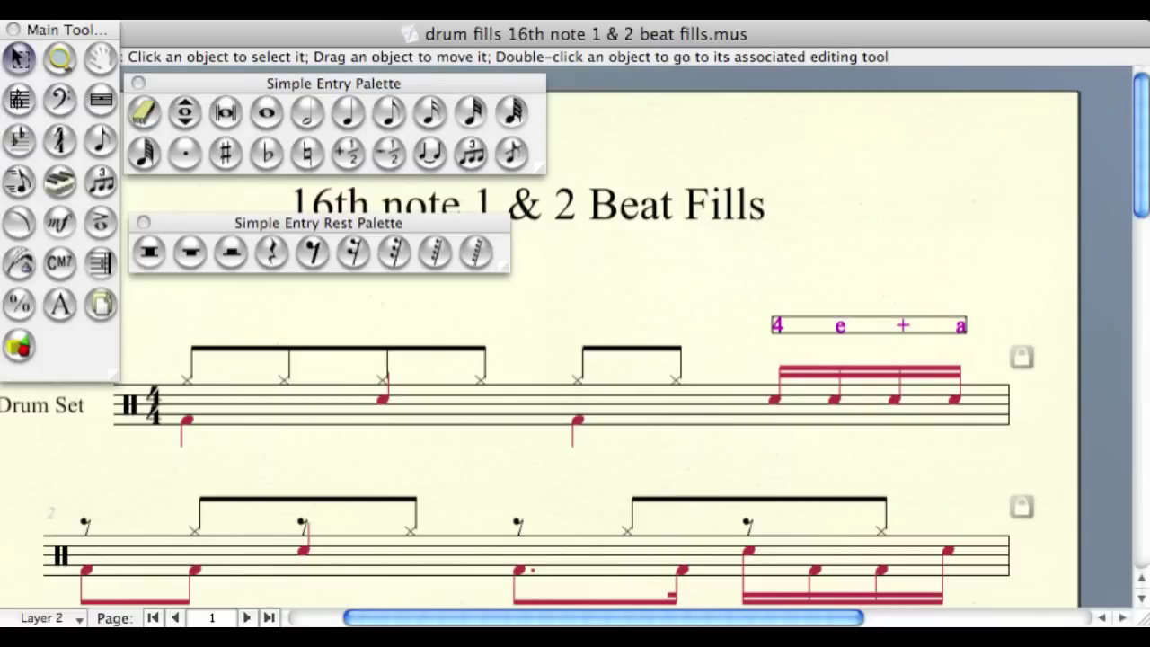
pyautogui.scroll(-4, 575, 337)
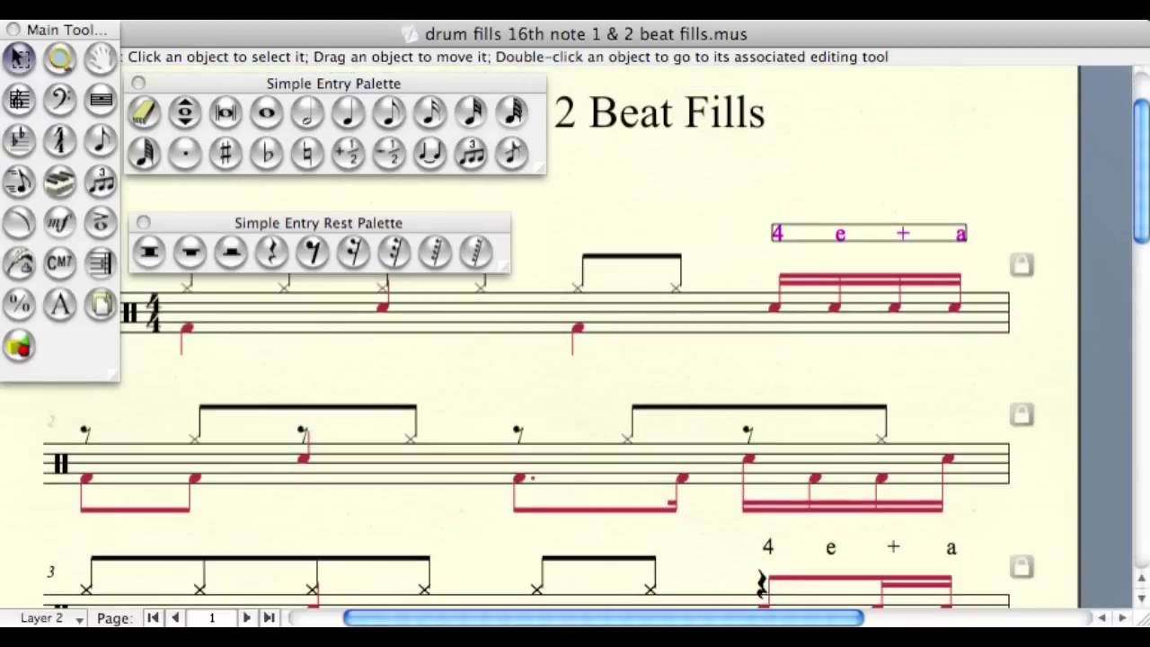
pyautogui.scroll(1, 575, 350)
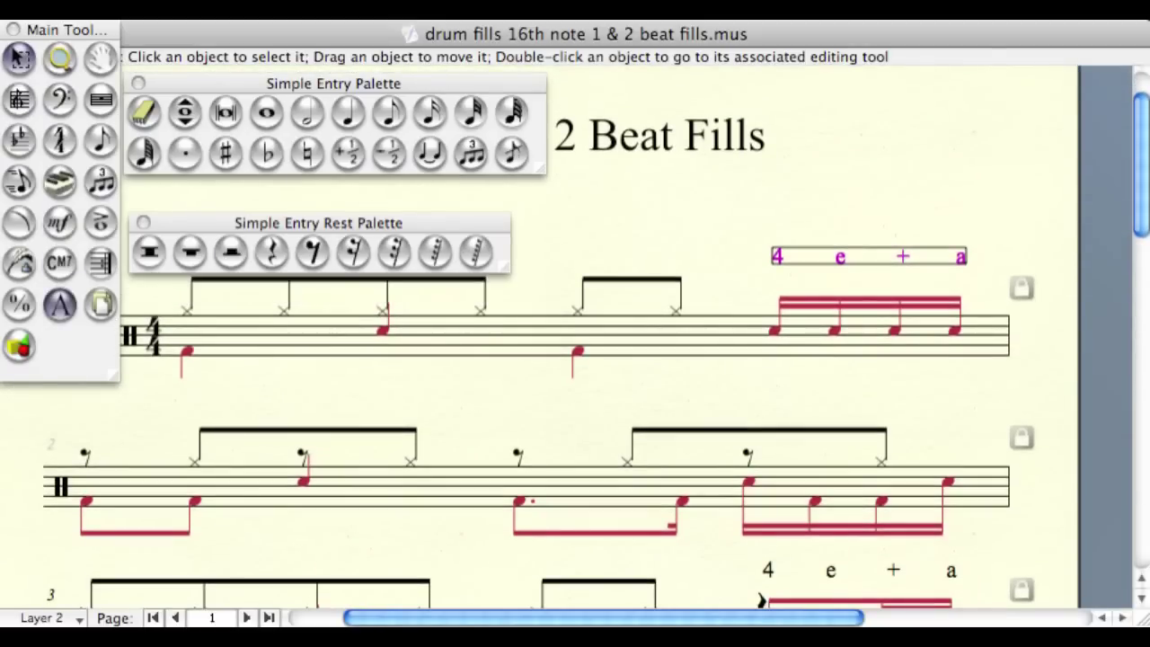
pyautogui.click(59, 303)
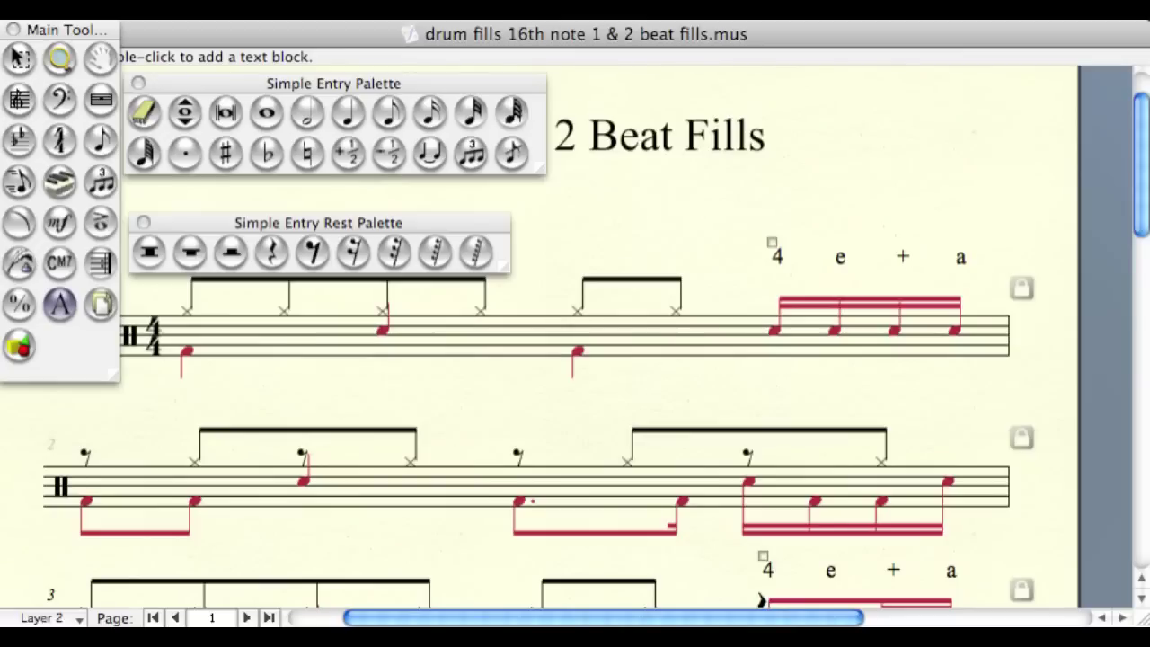
pyautogui.doubleClick(80, 406)
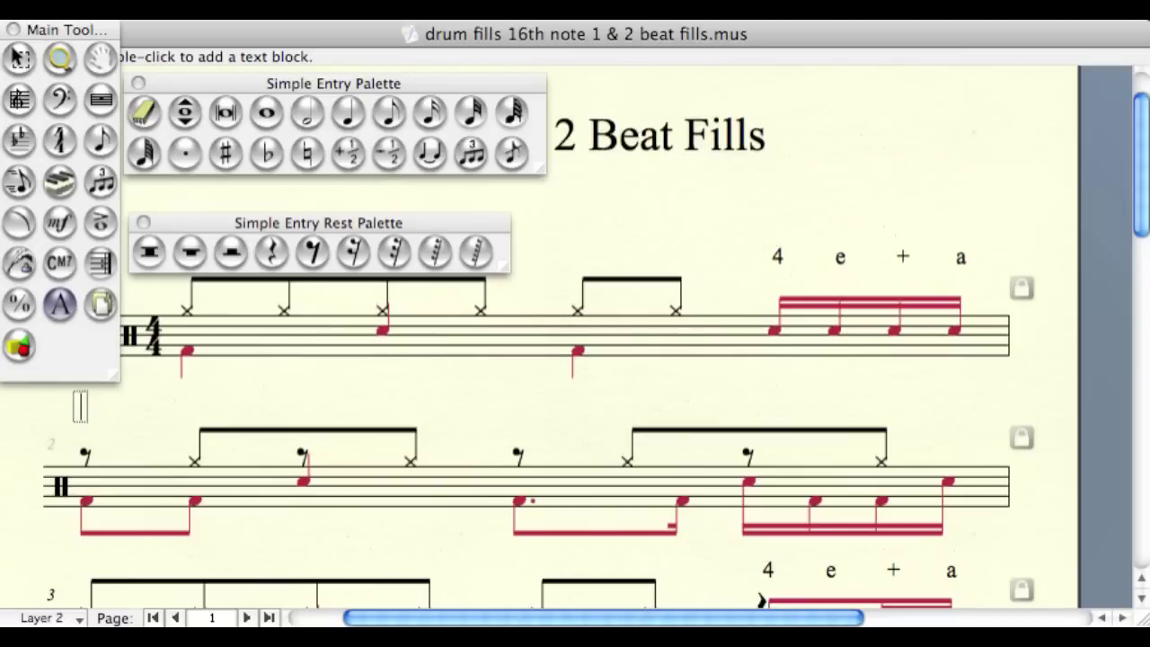
pyautogui.write('1                  +                2')
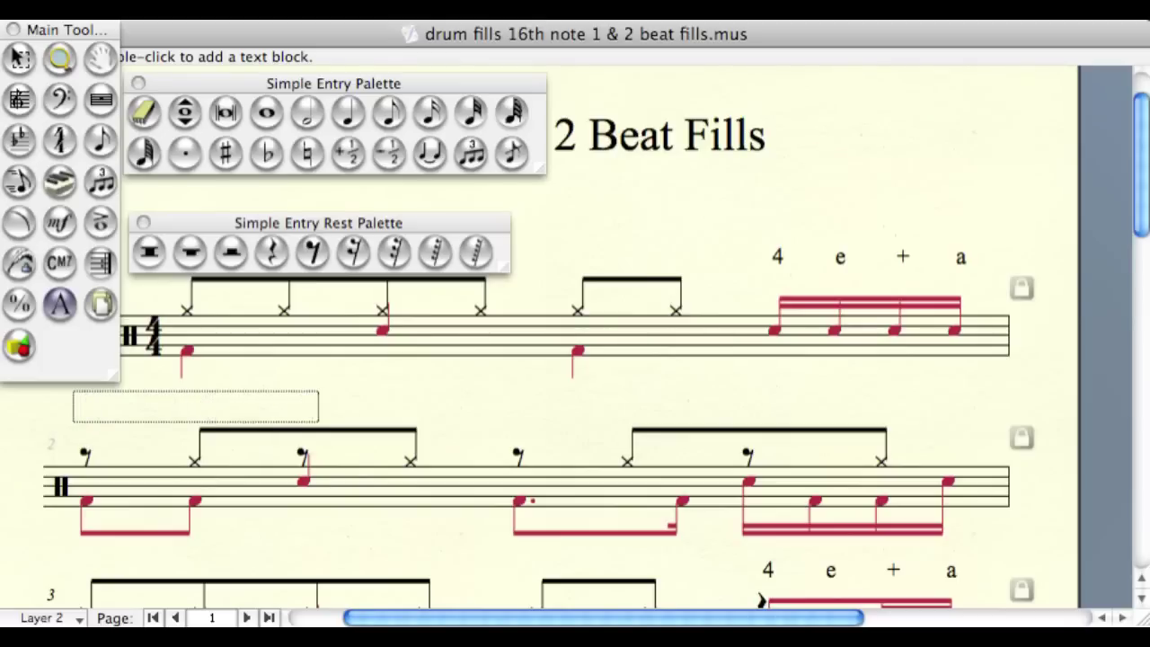
pyautogui.write('                 +m')
pyautogui.press('BackSpace')
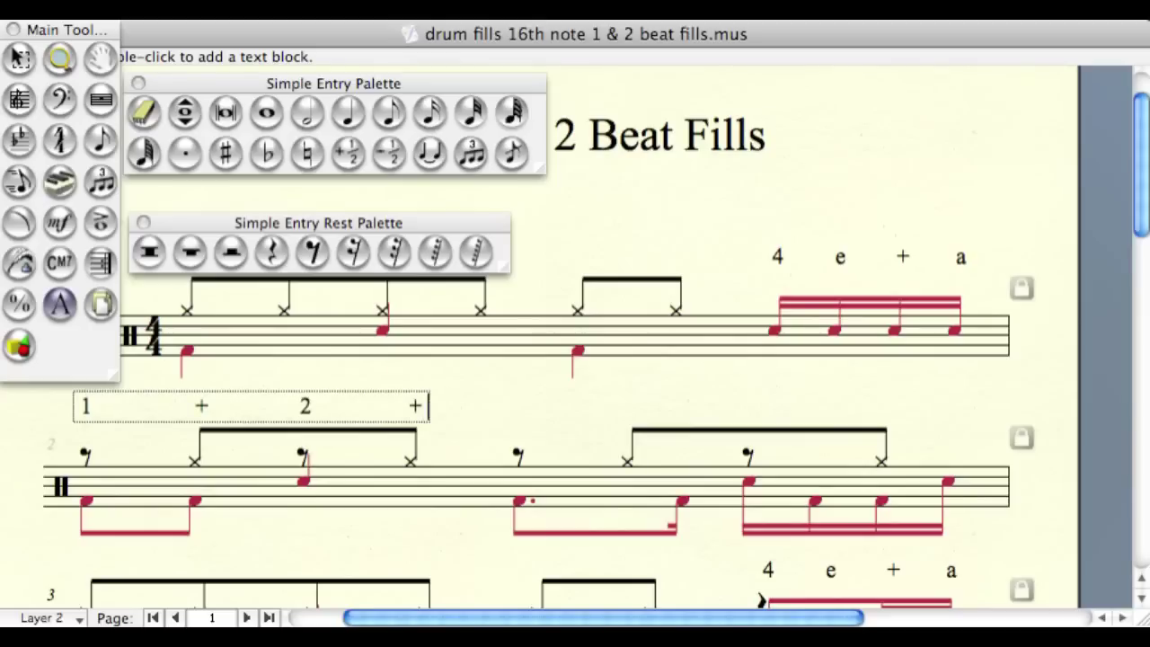
pyautogui.write('3')
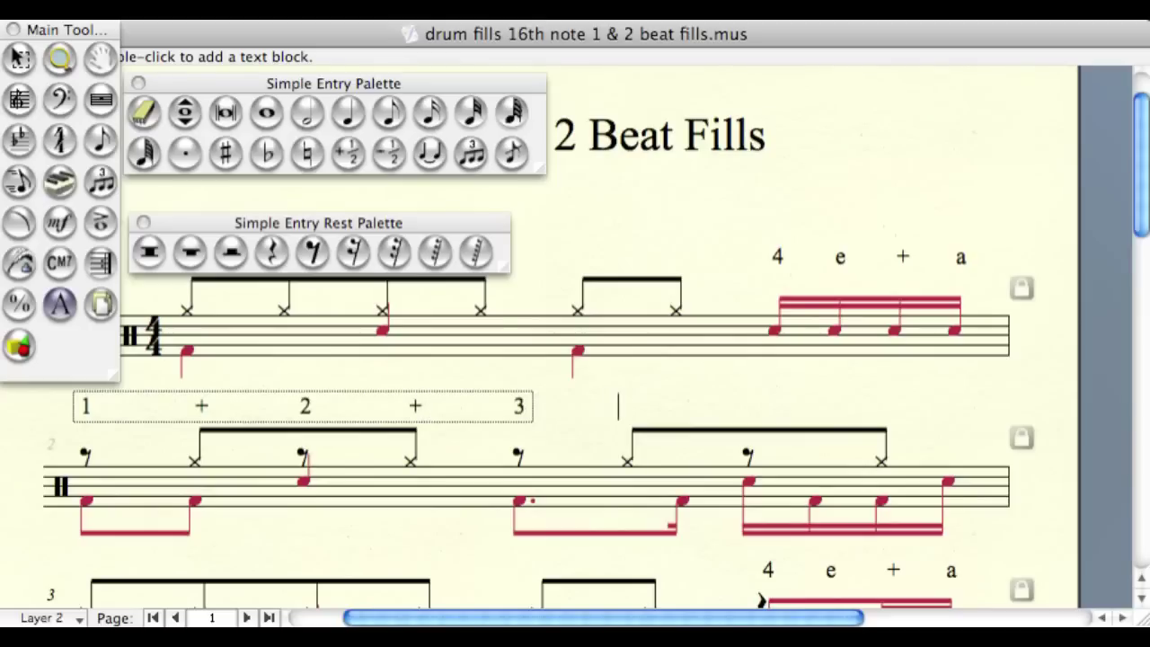
# Step: Tighten the spacing after the 3 and continue the measure 2 count text with e + a
pyautogui.press('BackSpace')
pyautogui.press('BackSpace')
pyautogui.press('BackSpace')
pyautogui.press('BackSpace')
pyautogui.press('BackSpace')
pyautogui.press('BackSpace')
pyautogui.press('BackSpace')
pyautogui.press('BackSpace')
pyautogui.press('BackSpace')
pyautogui.press('BackSpace')
pyautogui.write('e       ')
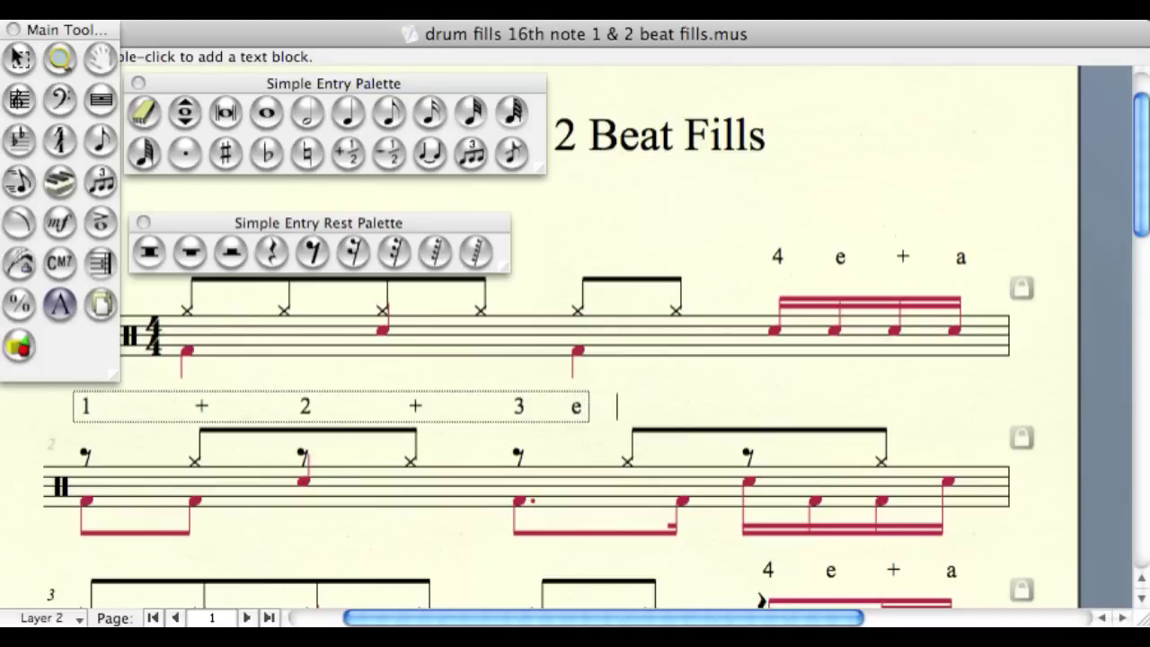
pyautogui.write('+      ')
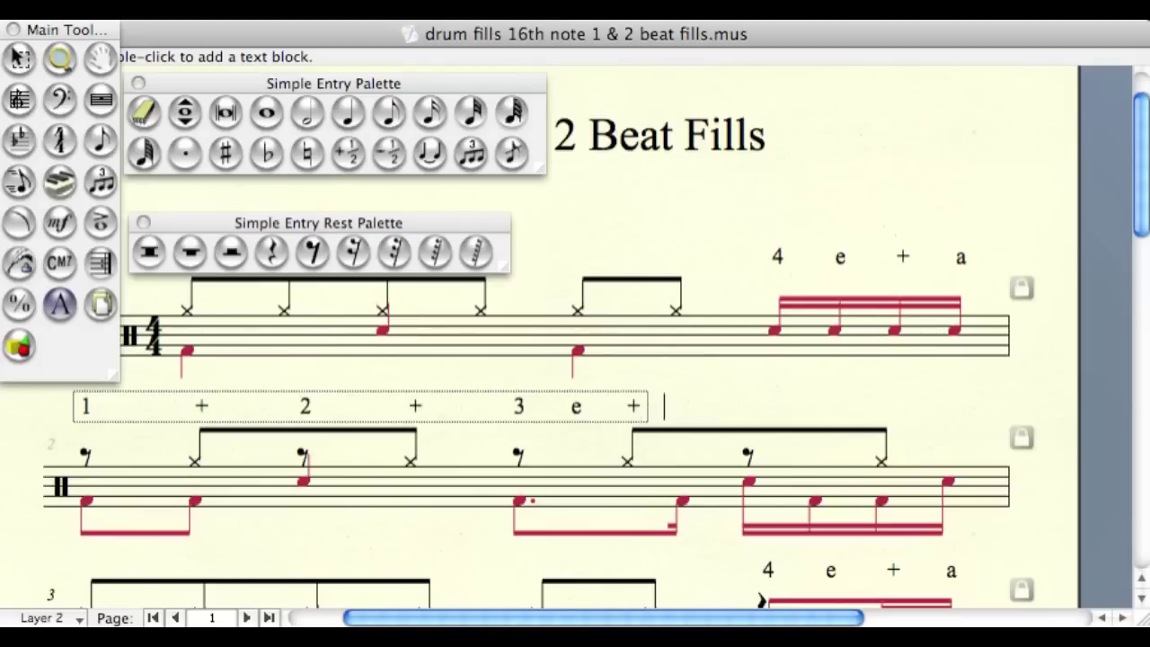
pyautogui.write('a       ')
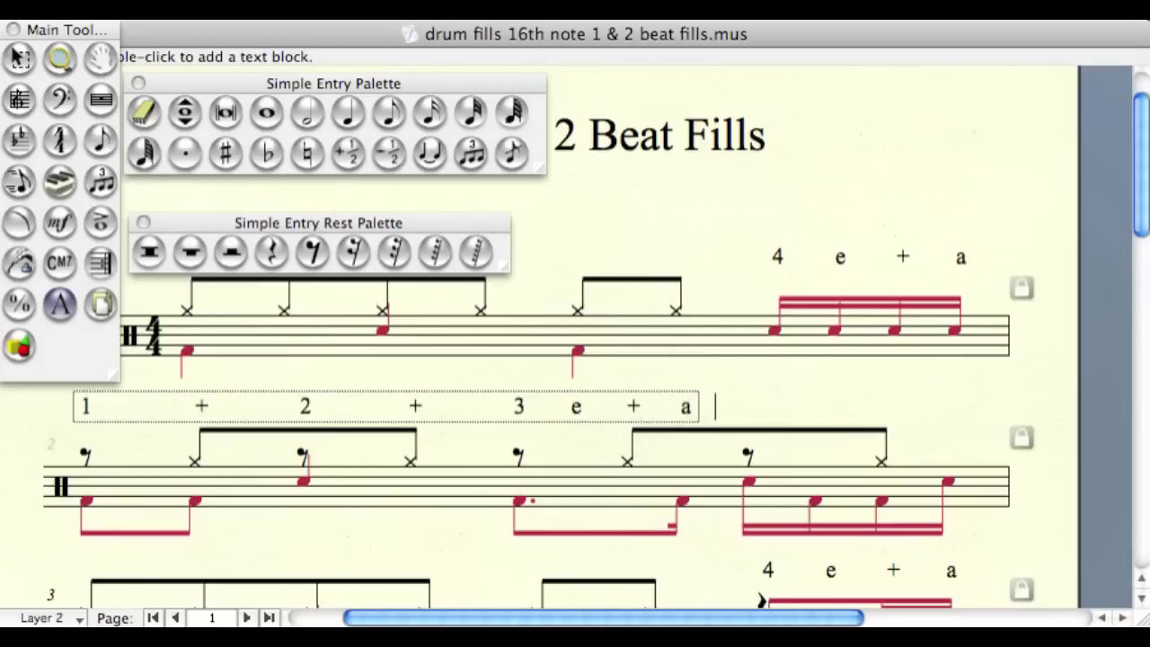
# Step: Finish the measure 2 count text with 4 e + a and nudge the text block slightly upward
pyautogui.write('4       ')
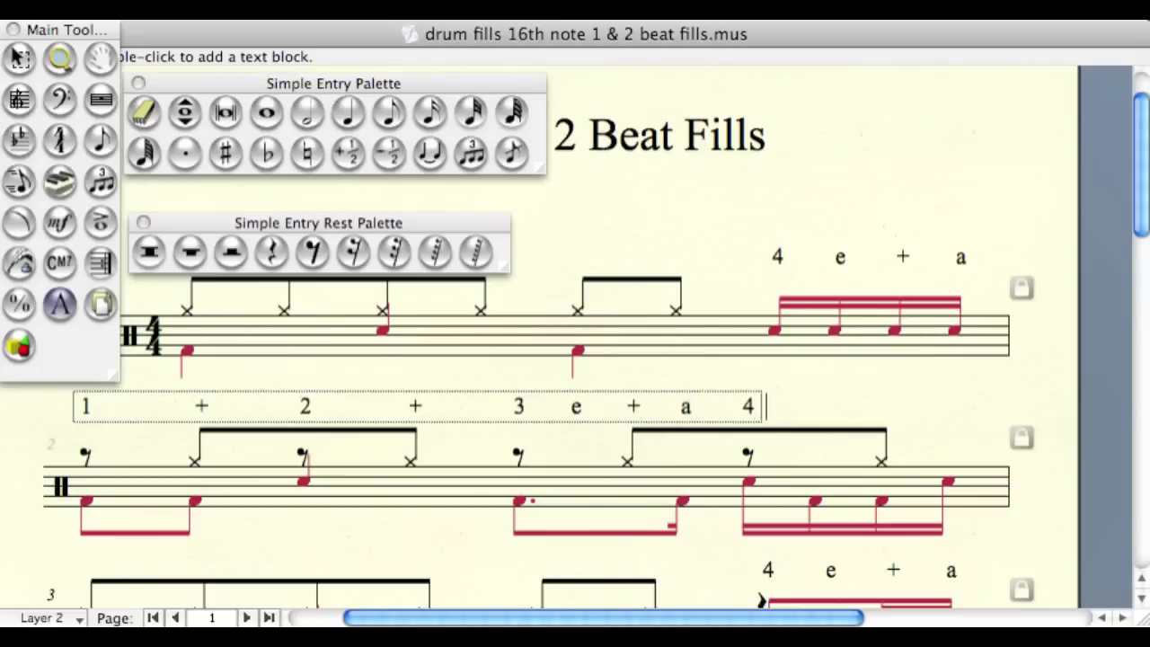
pyautogui.write('e        +          A')
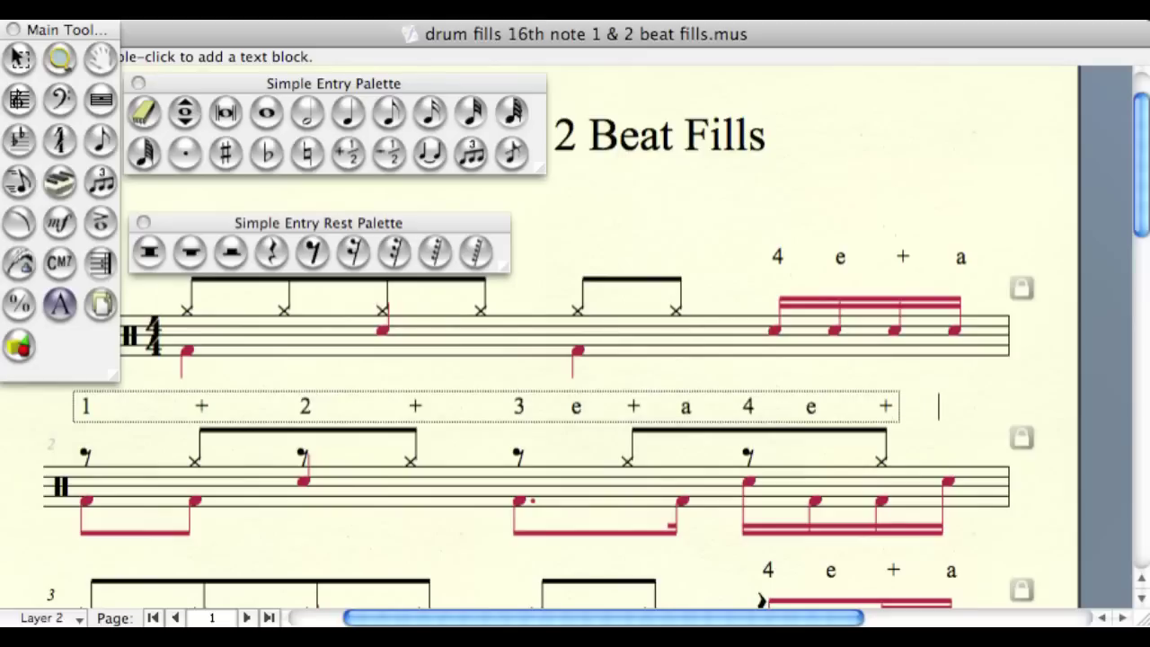
pyautogui.press('BackSpace')
pyautogui.write('a')
pyautogui.press('Escape')
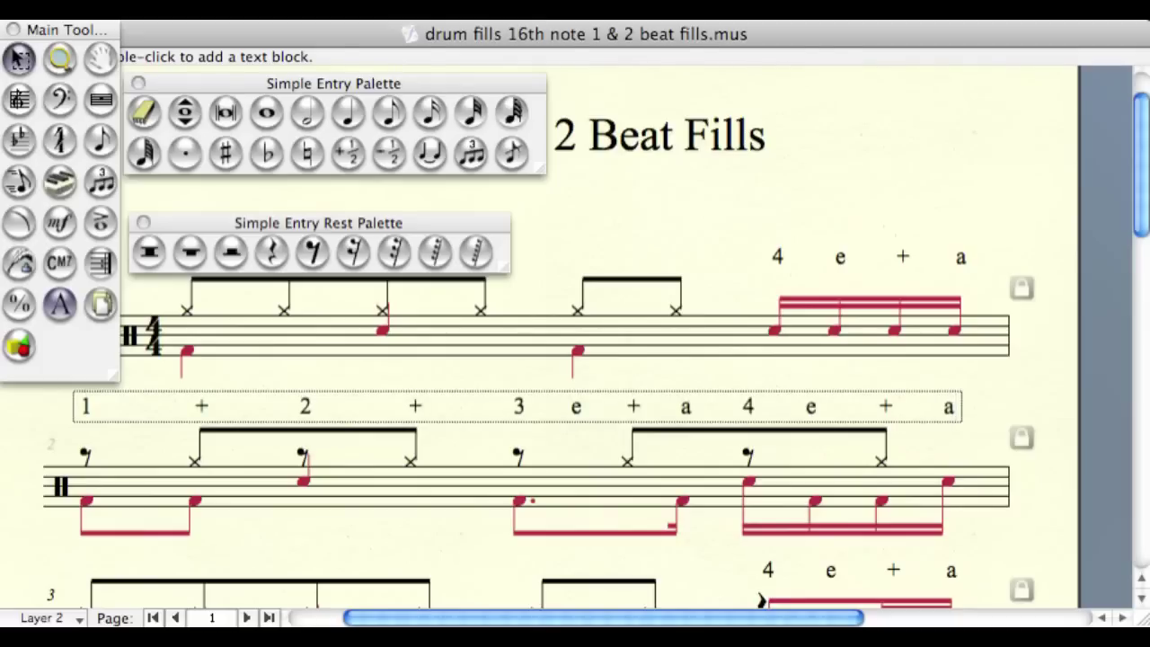
pyautogui.moveTo(519, 406)
pyautogui.mouseDown()
pyautogui.moveTo(515, 419)
pyautogui.moveTo(520, 402)
pyautogui.mouseUp()
pyautogui.press('Escape')
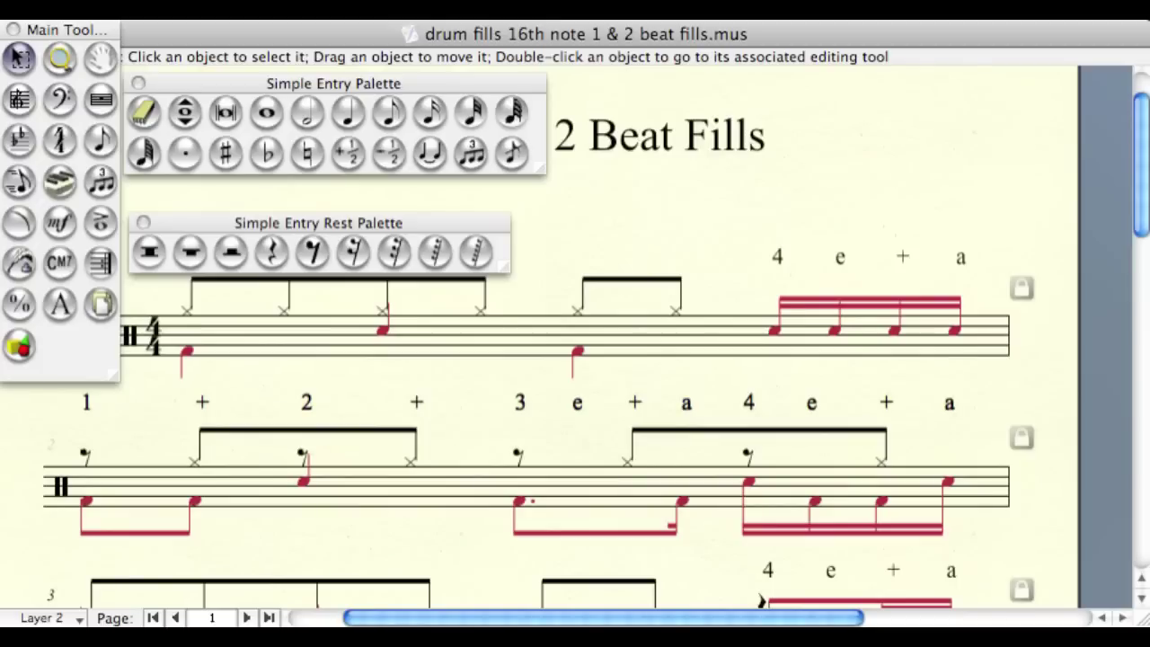
pyautogui.scroll(-5, 575, 341)
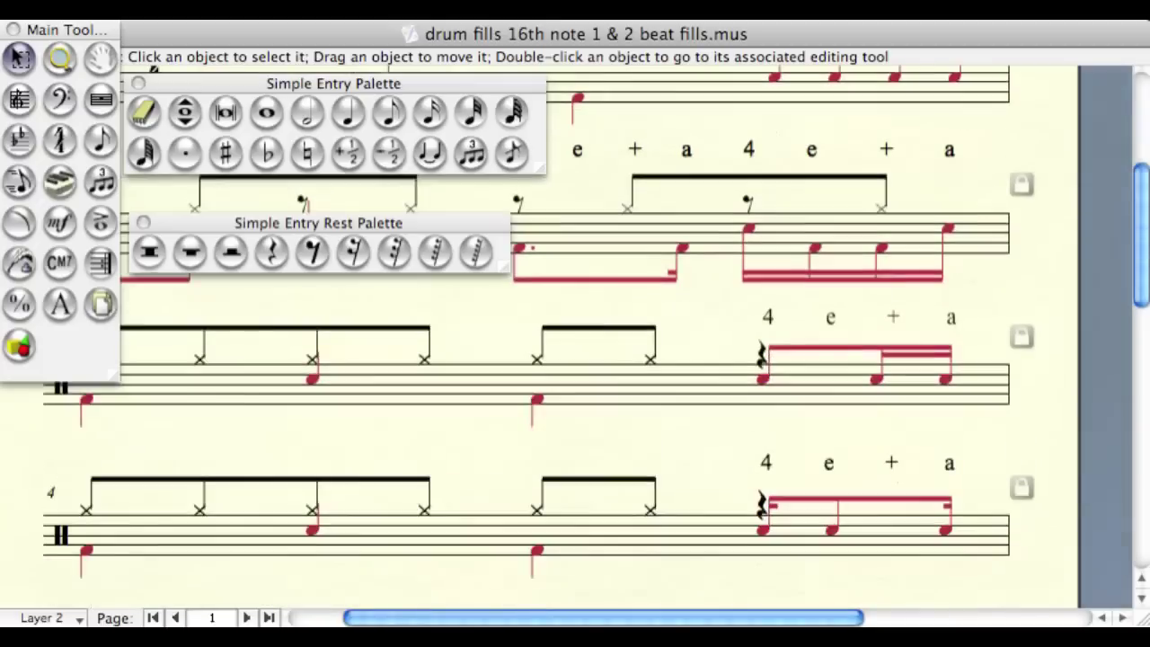
pyautogui.scroll(6, 574, 342)
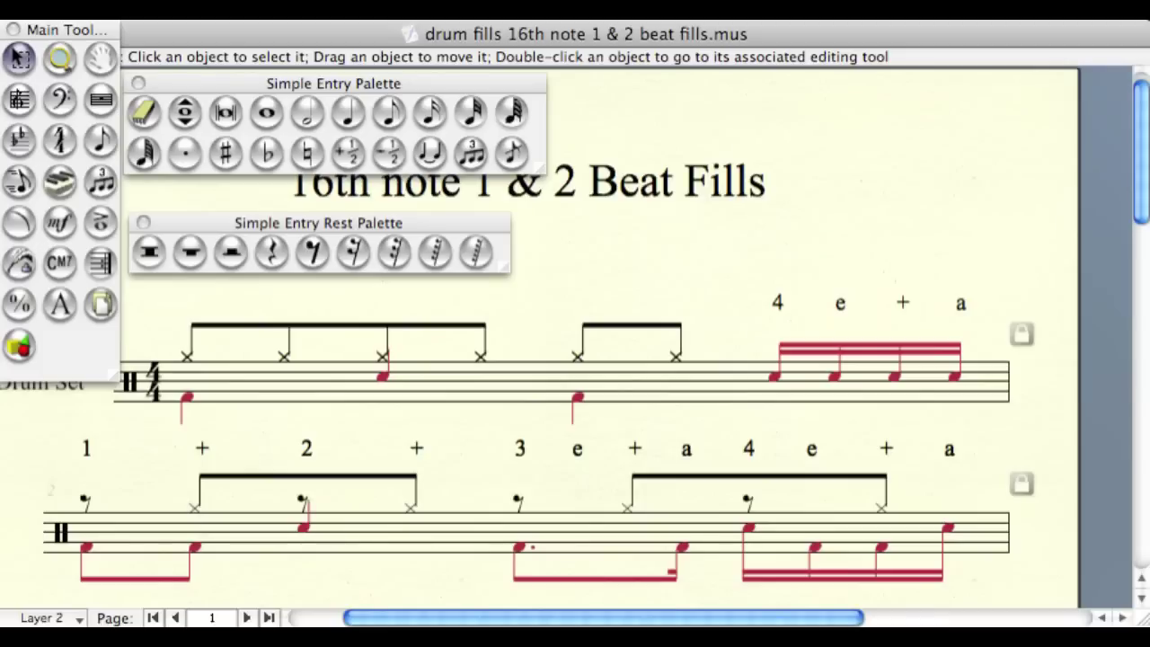
pyautogui.scroll(-2, 575, 359)
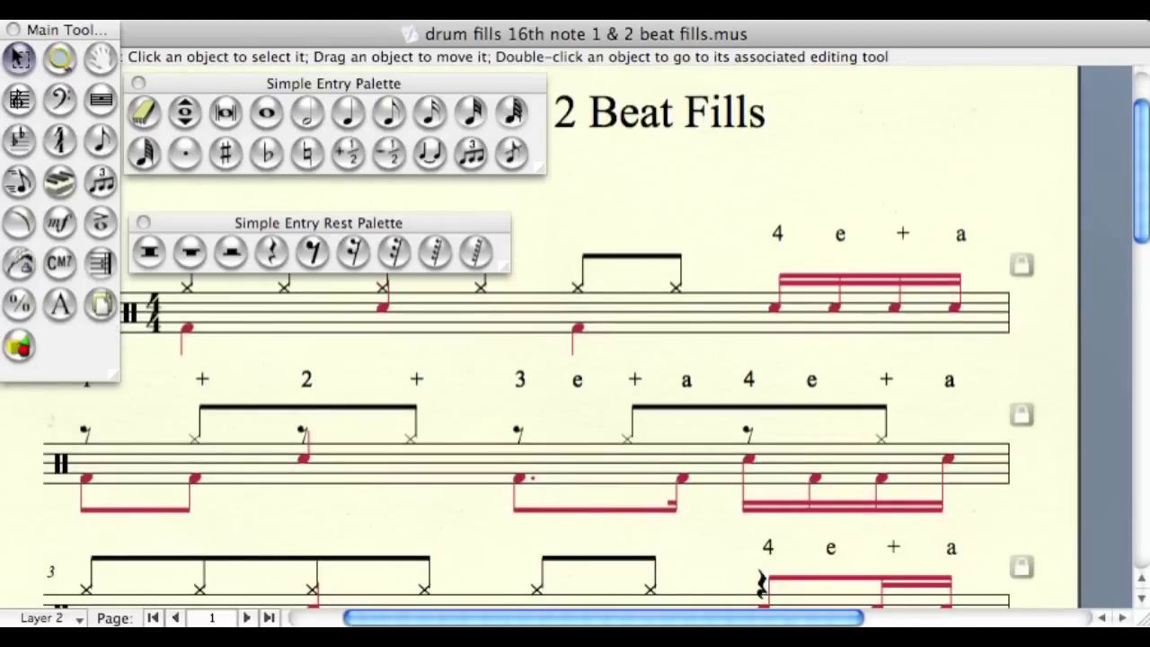